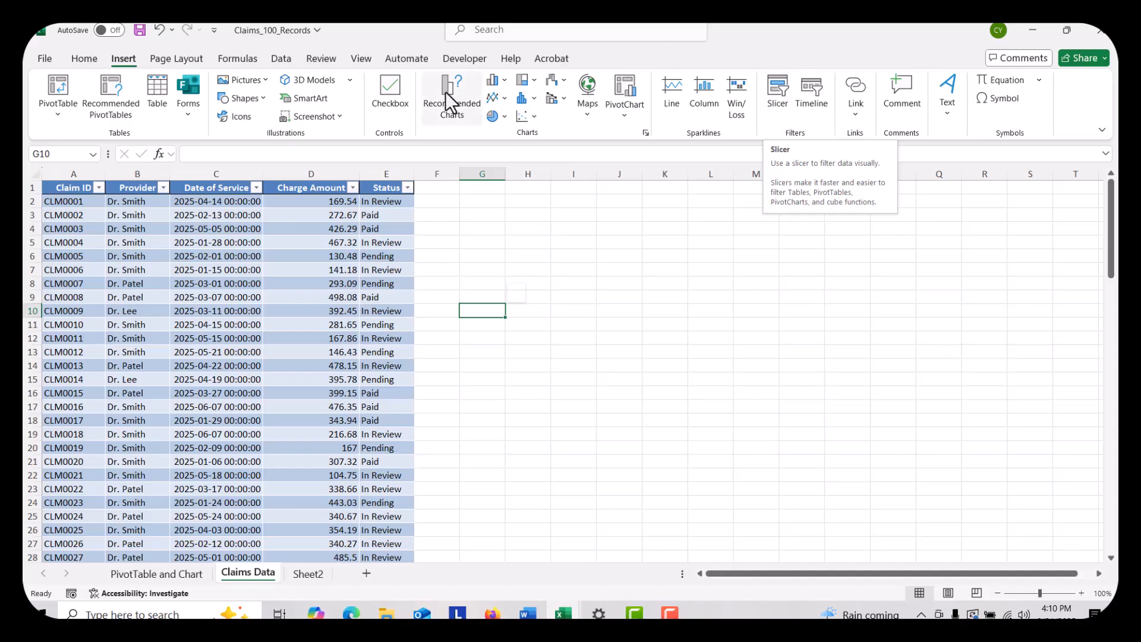
# Insert a Charge Amount slicer for the claims table, and cut it from the sheet
pyautogui.click(253, 271)
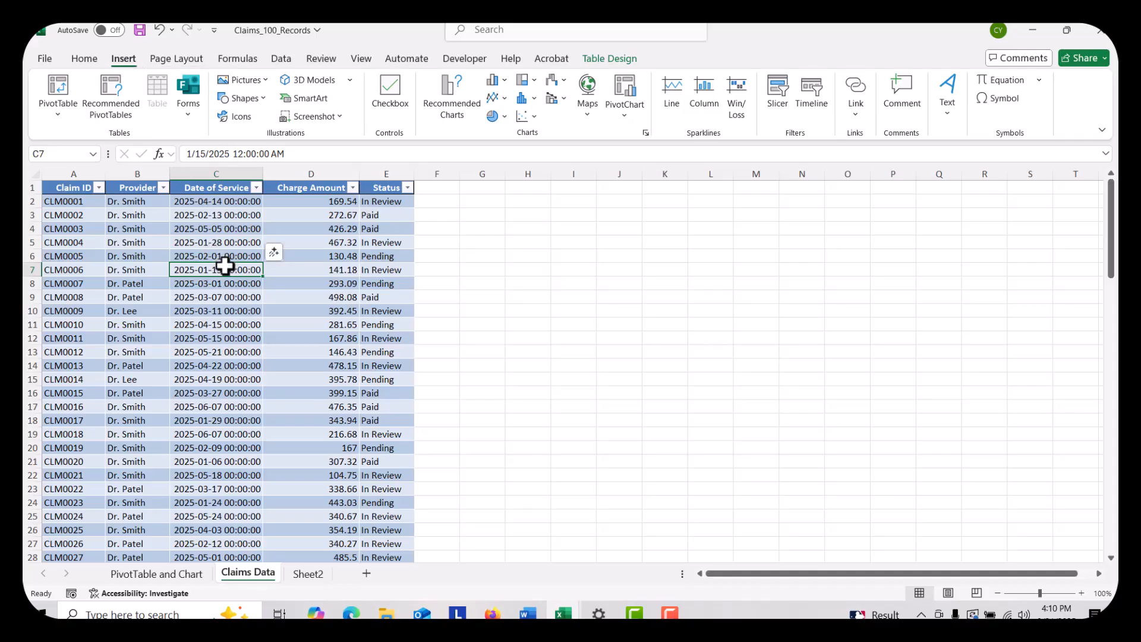
pyautogui.click(779, 94)
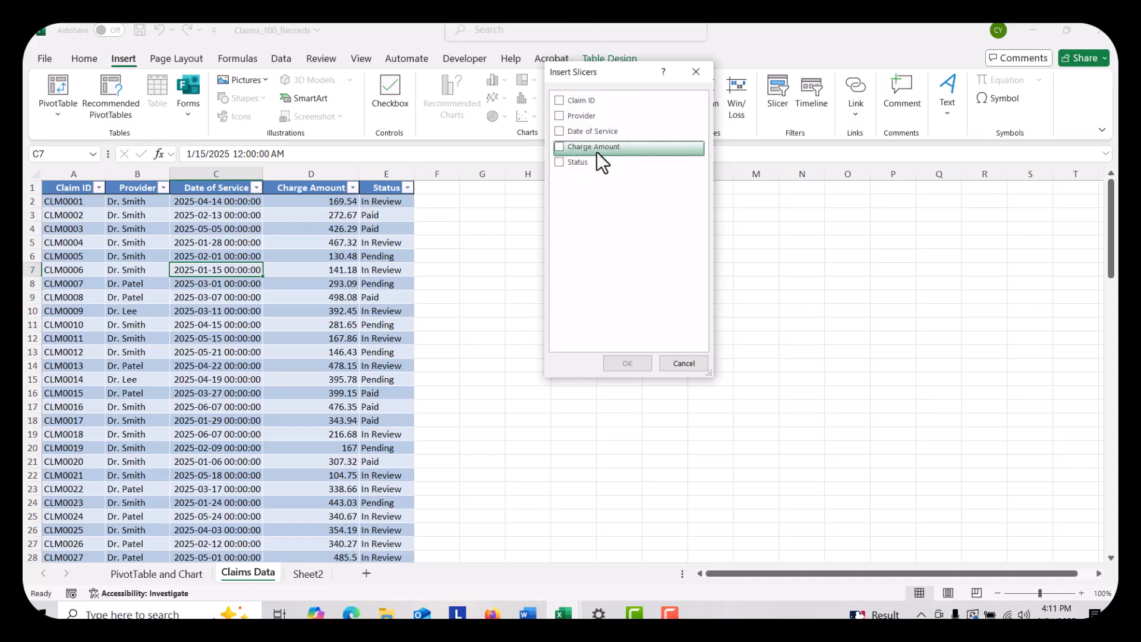
pyautogui.click(558, 147)
pyautogui.click(626, 364)
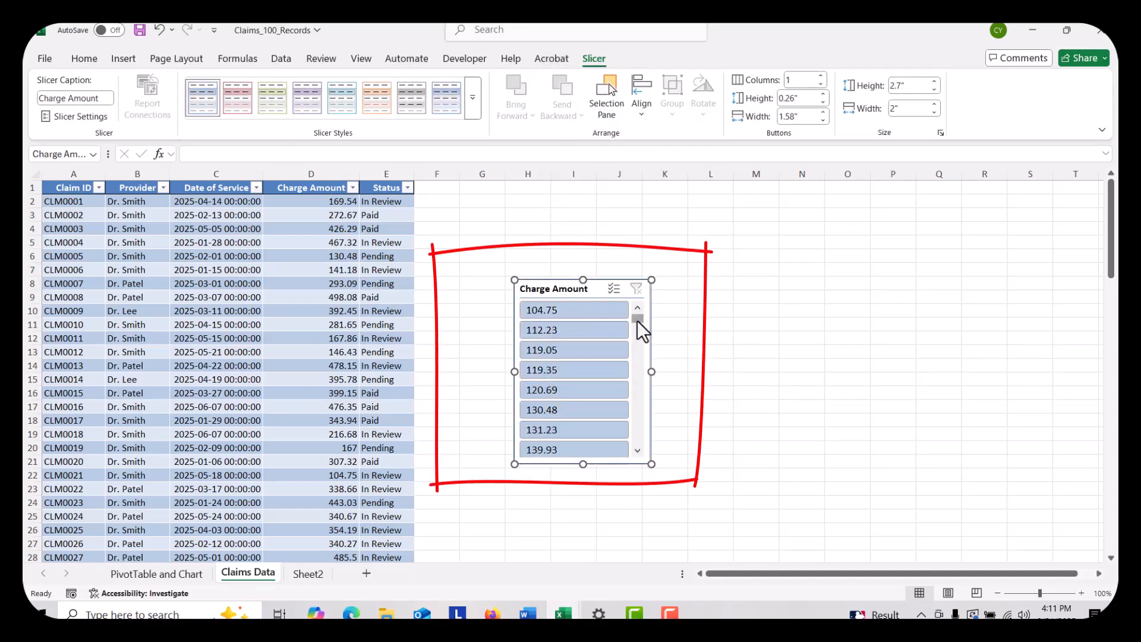
pyautogui.moveTo(637, 322)
pyautogui.mouseDown()
pyautogui.moveTo(626, 368)
pyautogui.moveTo(639, 463)
pyautogui.moveTo(629, 293)
pyautogui.mouseUp()
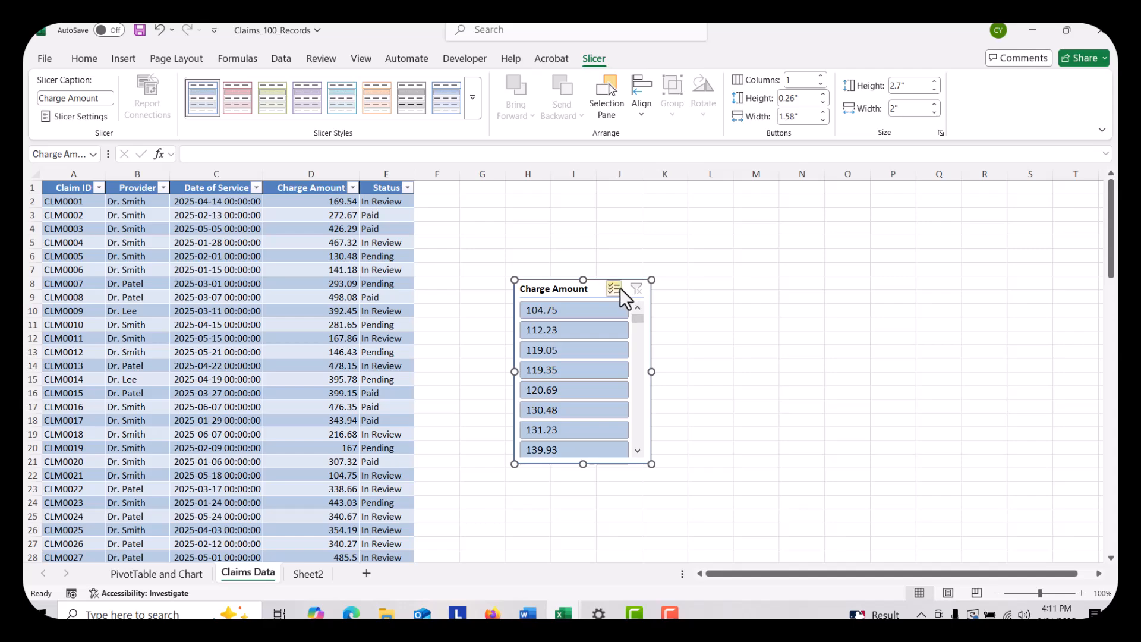
pyautogui.rightClick(596, 282)
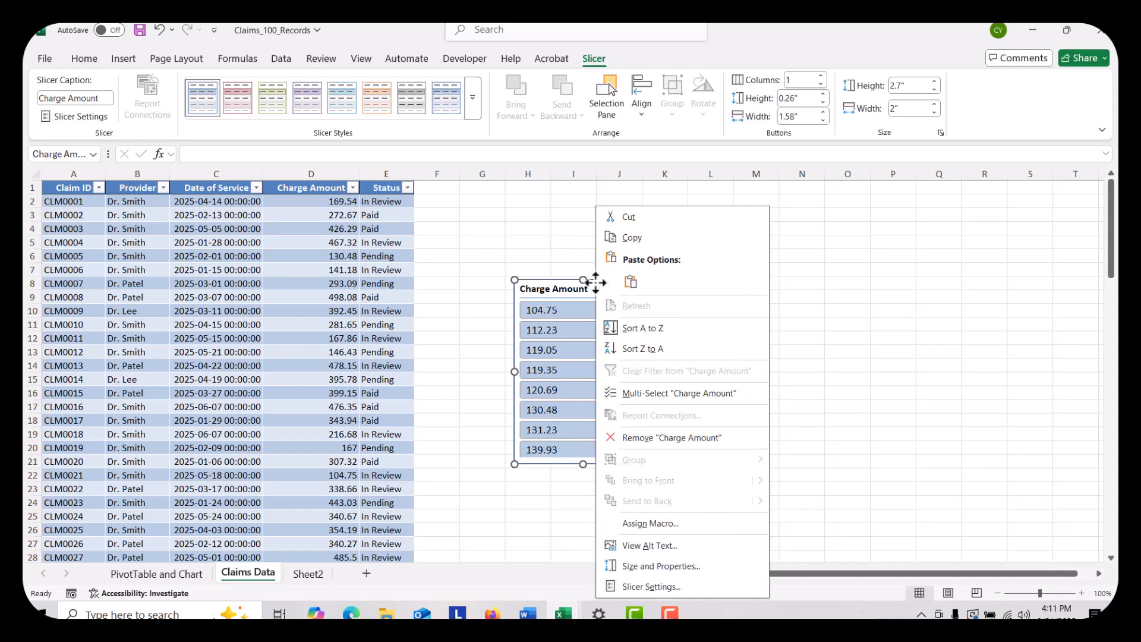
pyautogui.click(630, 219)
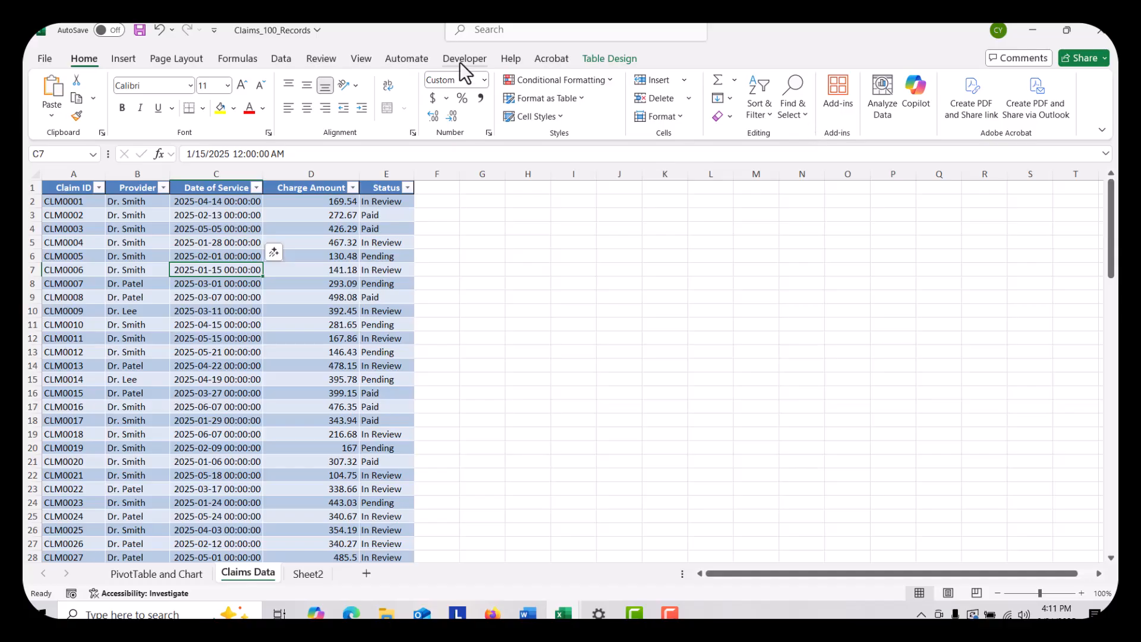
# Insert Provider and Status slicers for the claims table and place them side by side
pyautogui.click(122, 57)
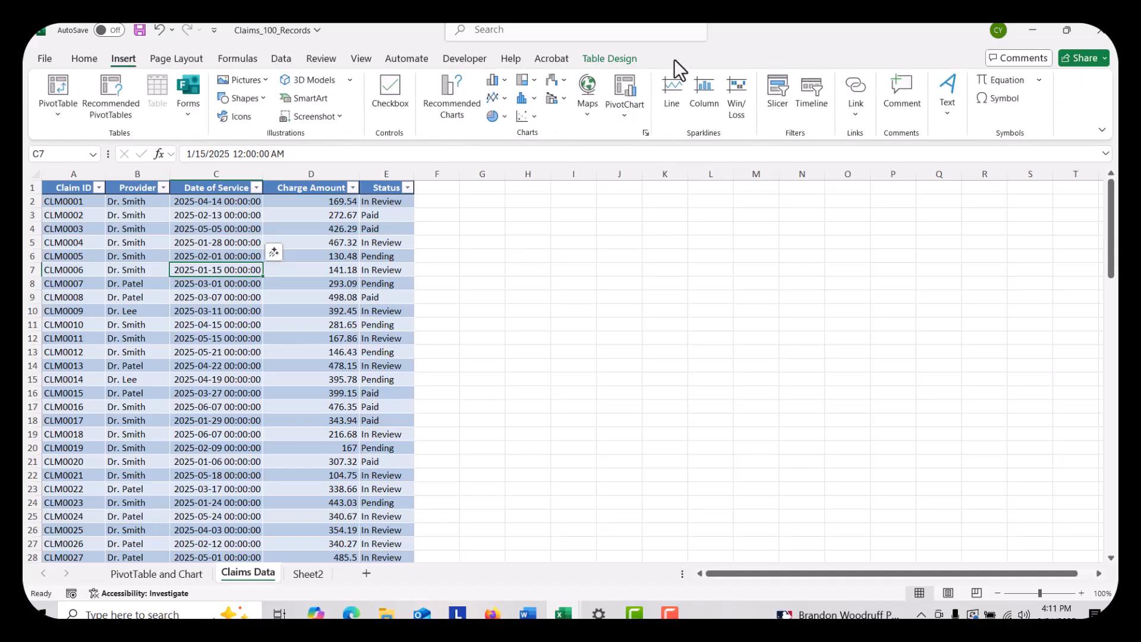
pyautogui.click(779, 93)
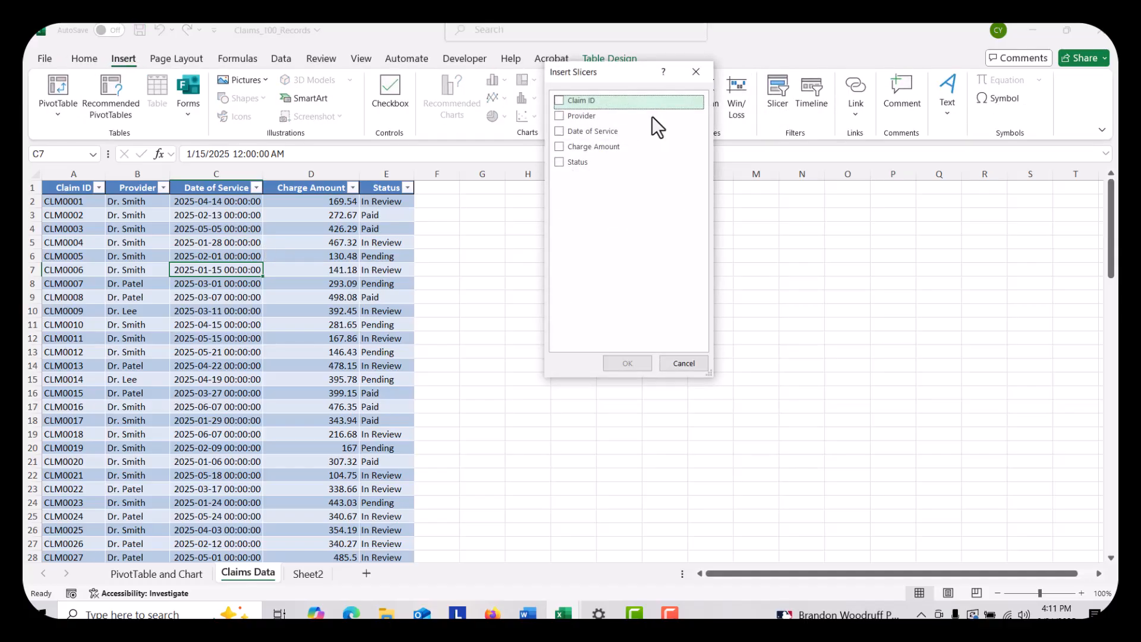
pyautogui.click(562, 118)
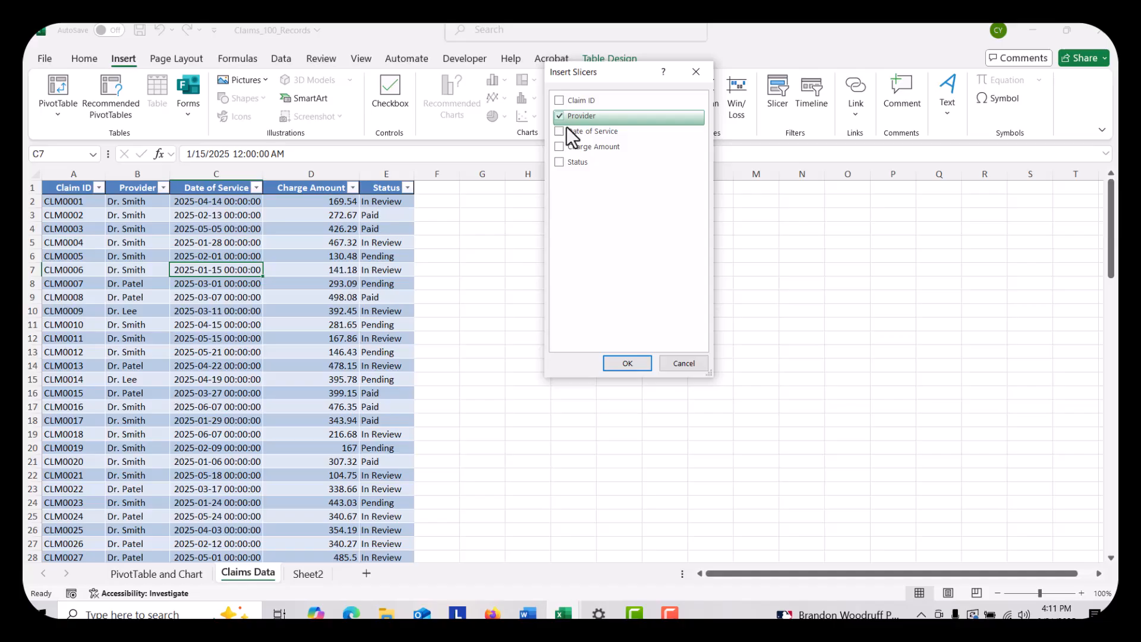
pyautogui.click(560, 162)
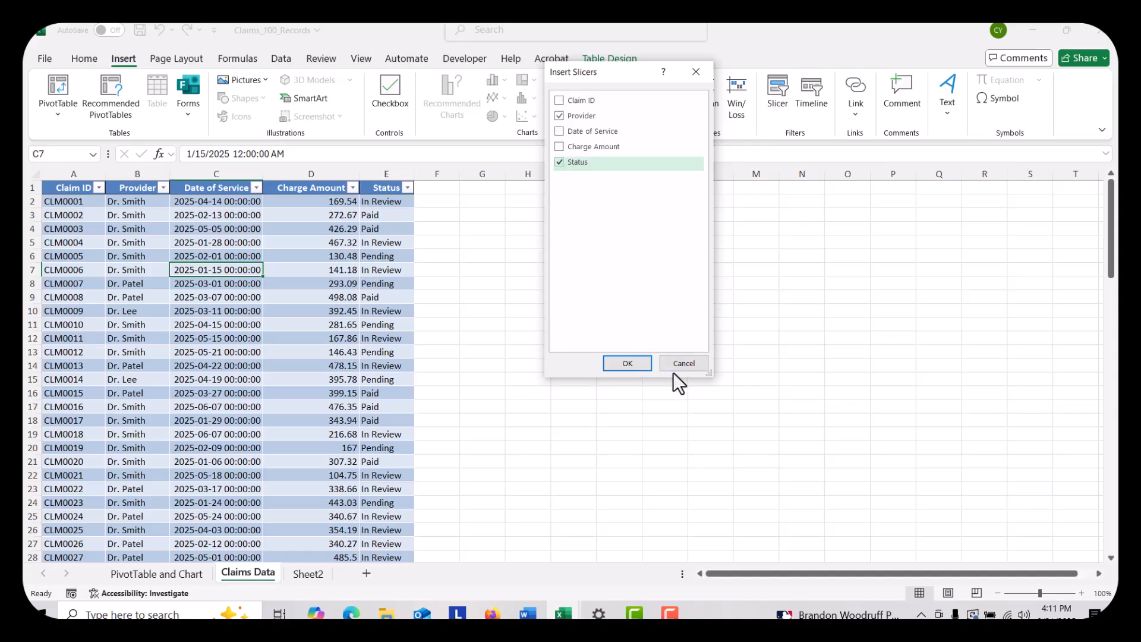
pyautogui.click(631, 365)
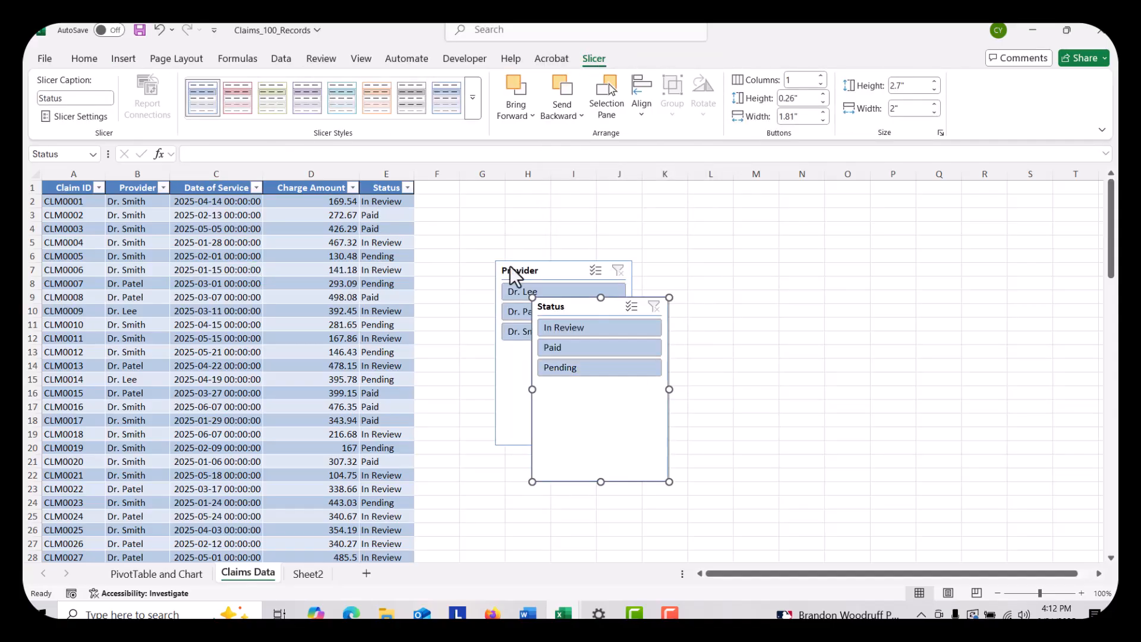
pyautogui.moveTo(580, 311); pyautogui.dragTo(784, 277)
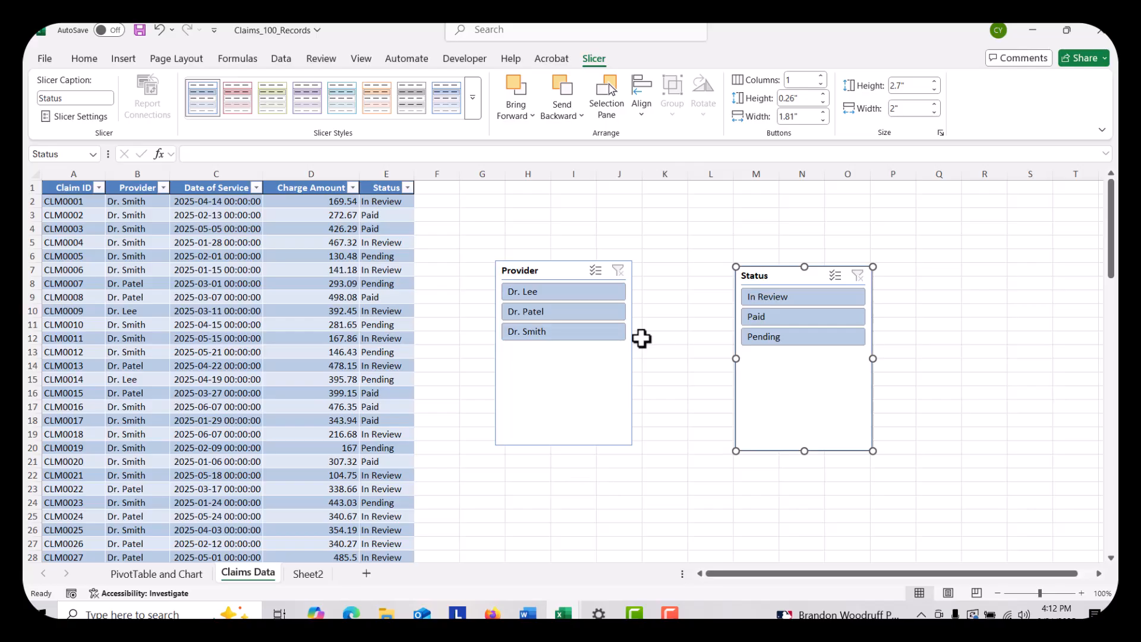
# Enable multi-select in the Provider slicer and filter the table to the first two listed providers' In Review claims
pyautogui.click(595, 271)
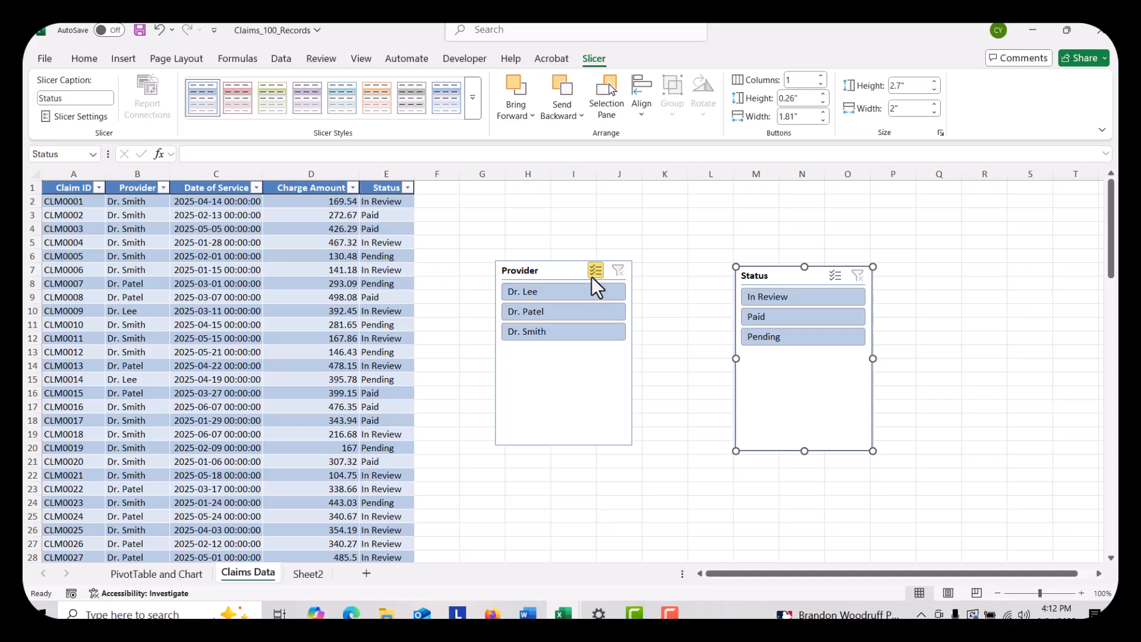
pyautogui.click(523, 292)
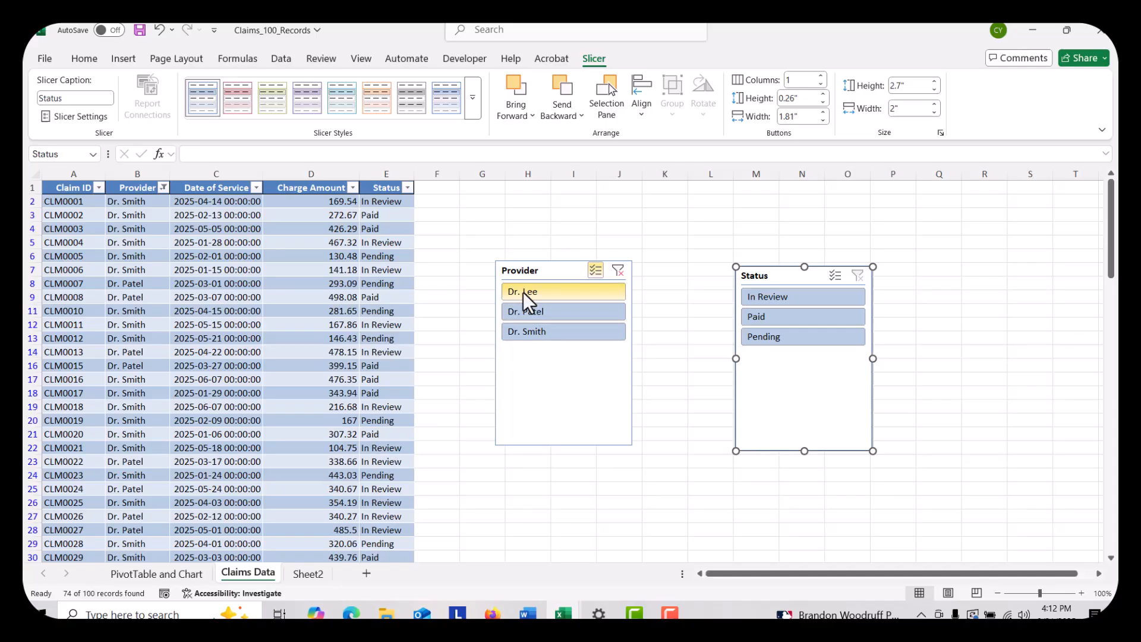
pyautogui.click(534, 331)
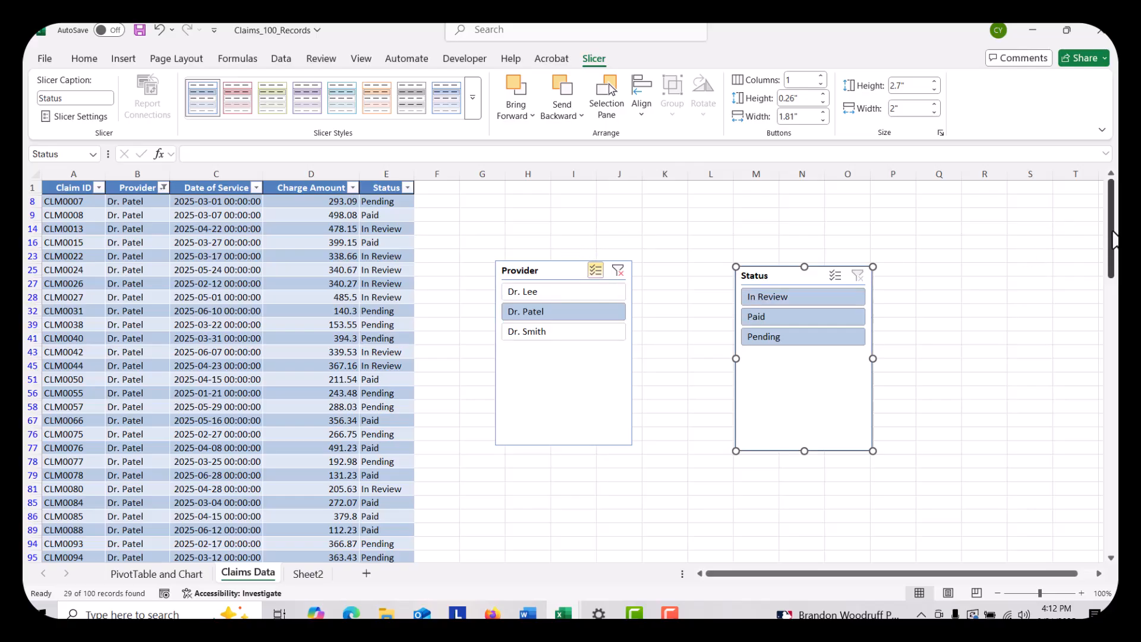
pyautogui.moveTo(1115, 240)
pyautogui.mouseDown()
pyautogui.moveTo(1115, 257)
pyautogui.moveTo(1115, 237)
pyautogui.mouseUp()
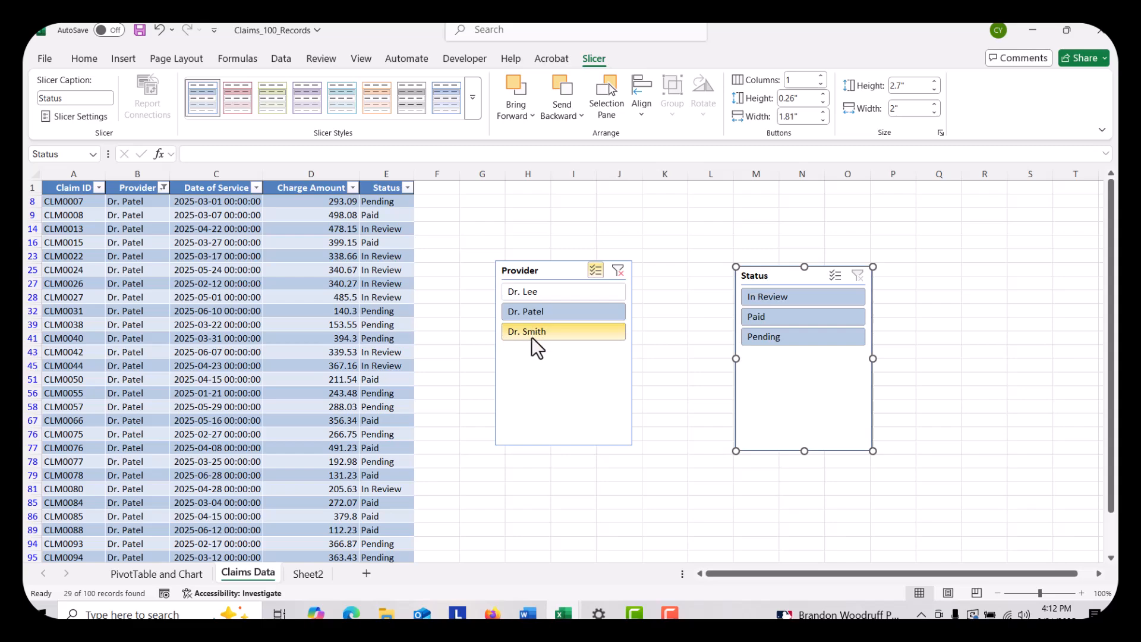
pyautogui.click(522, 297)
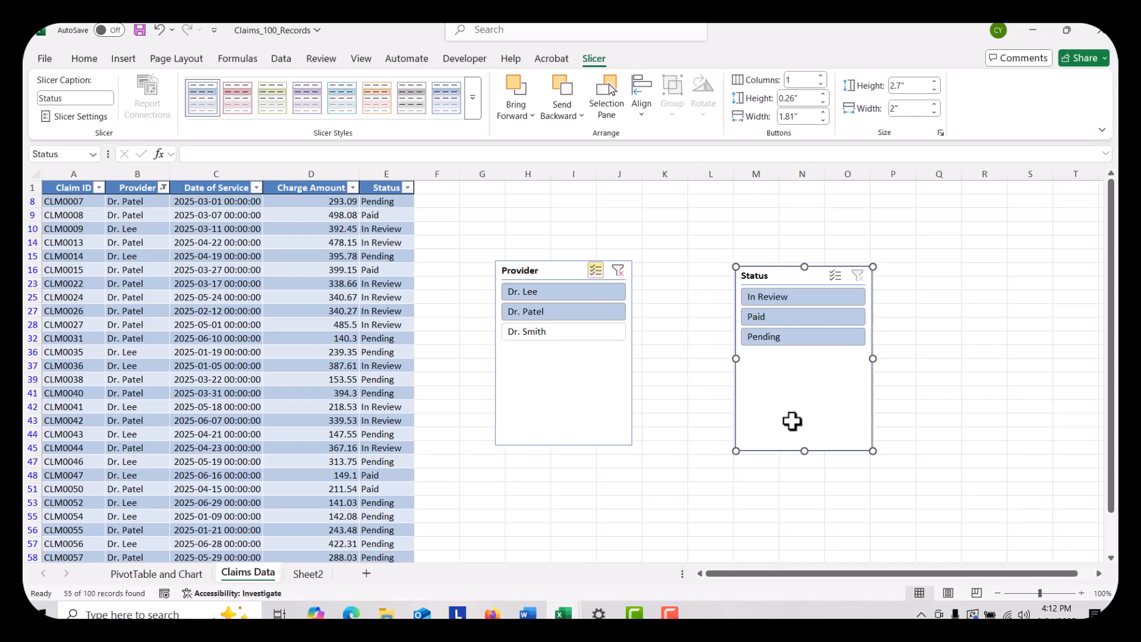
pyautogui.click(773, 304)
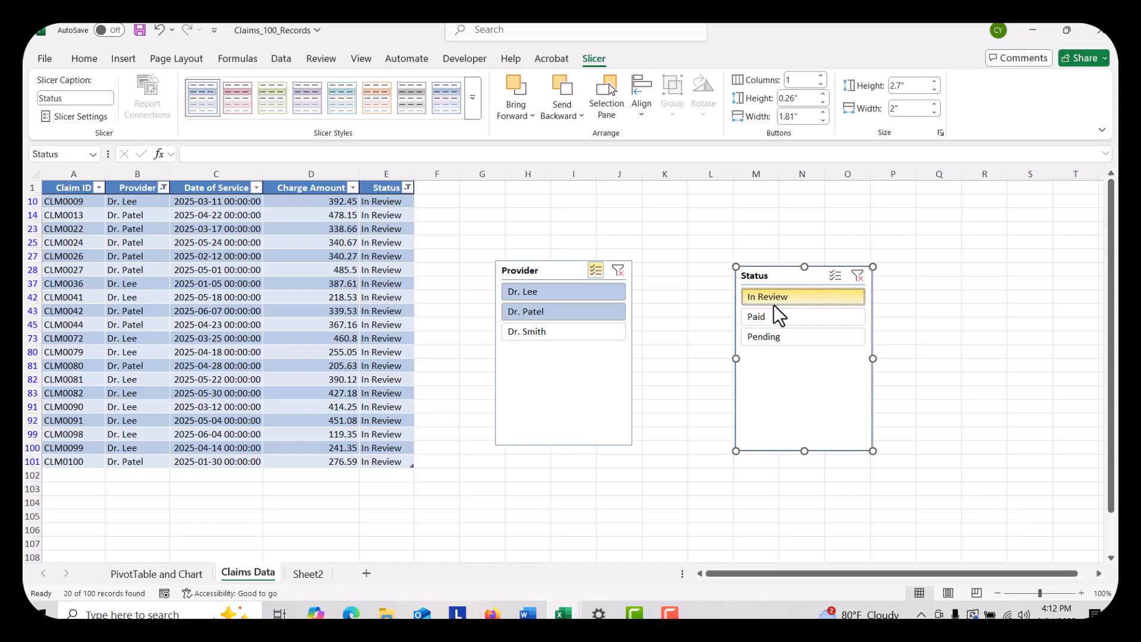
# Clear both slicers' filters and filter the table to the first two listed providers' Paid claims
pyautogui.click(620, 267)
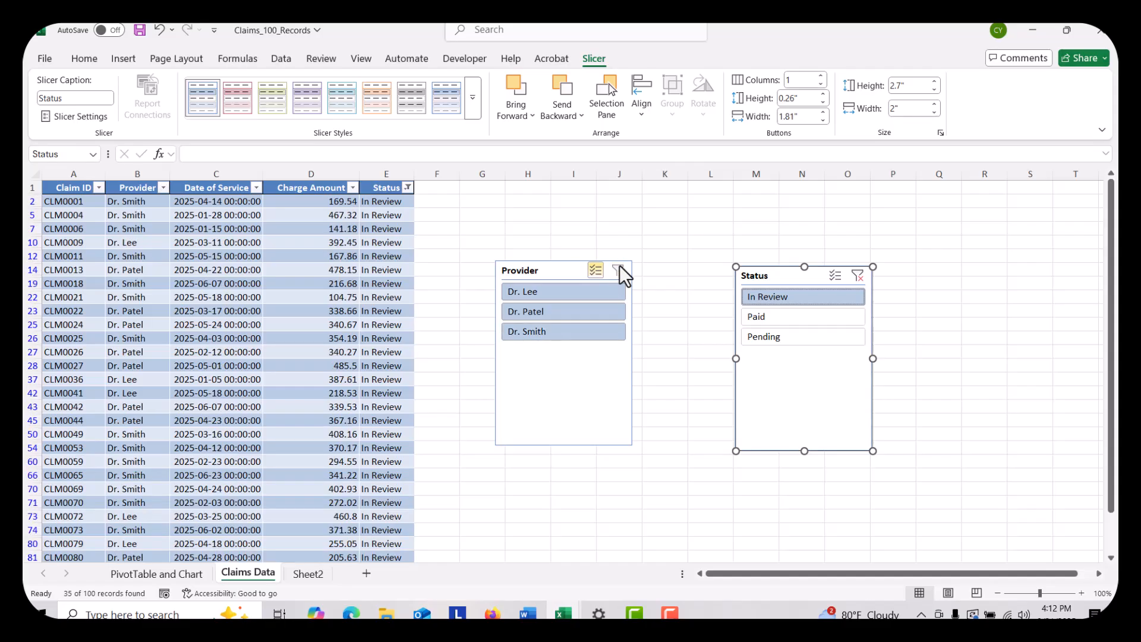
pyautogui.click(858, 277)
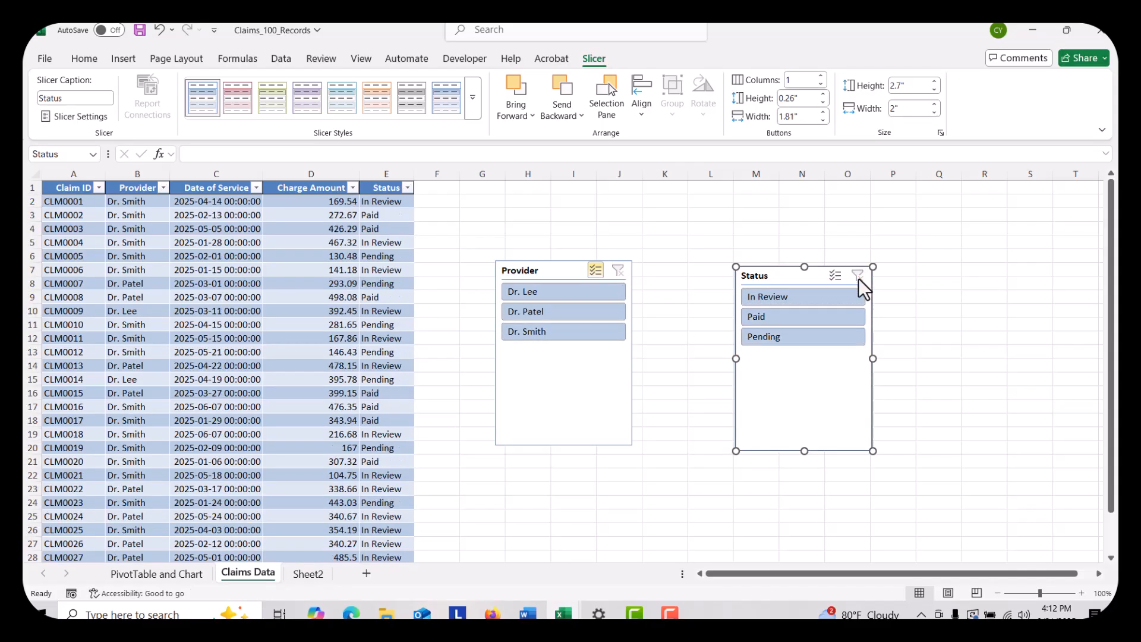
pyautogui.click(579, 337)
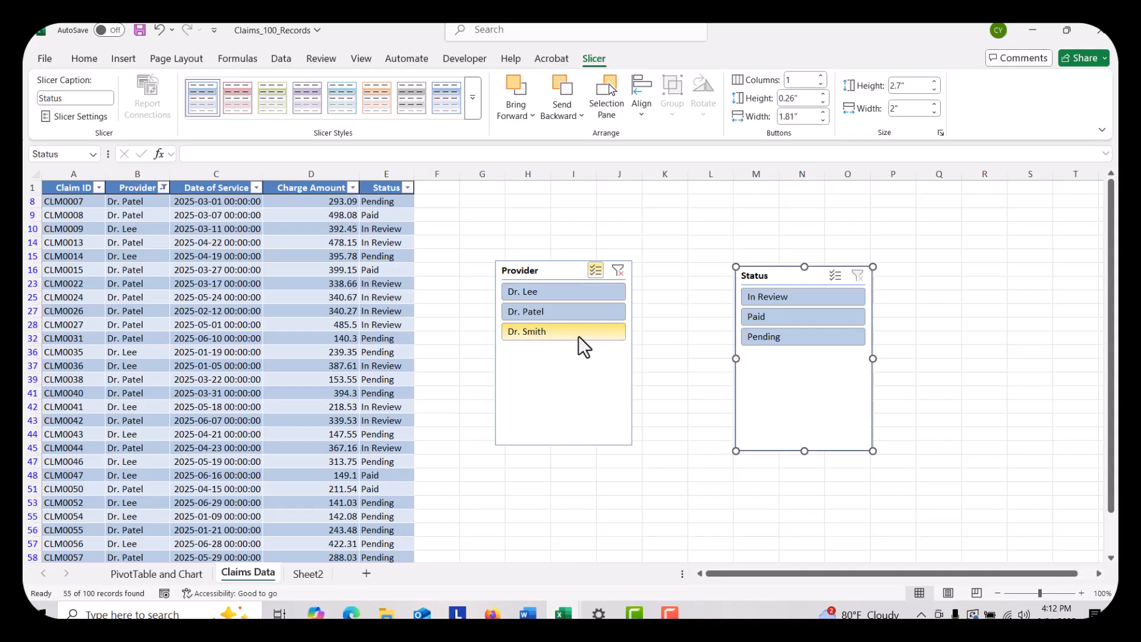
pyautogui.click(804, 319)
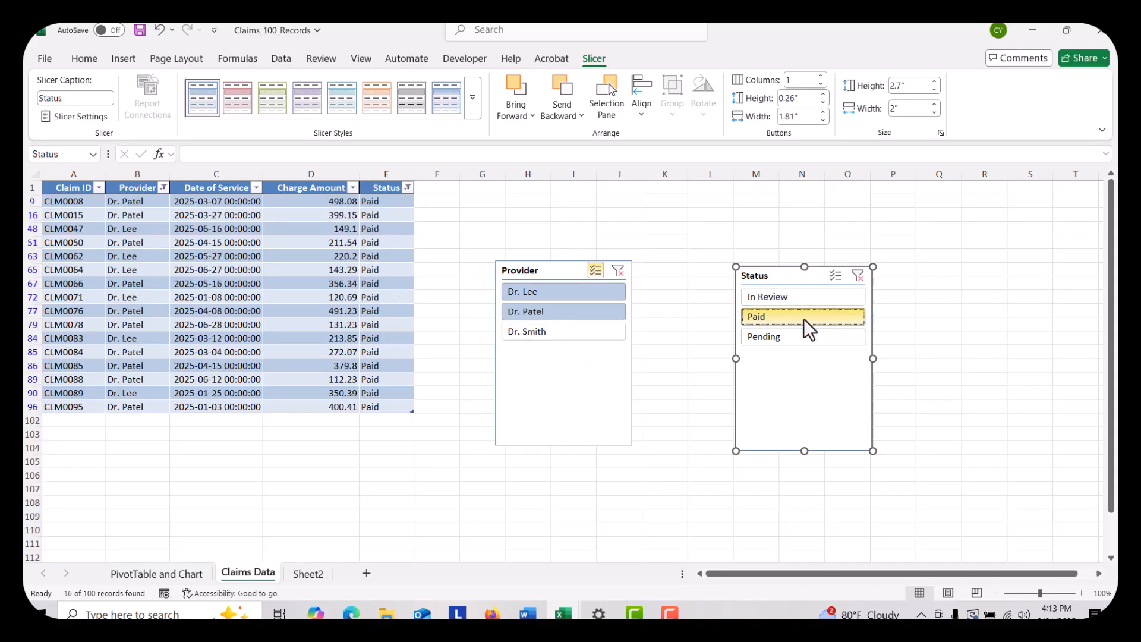
pyautogui.click(674, 454)
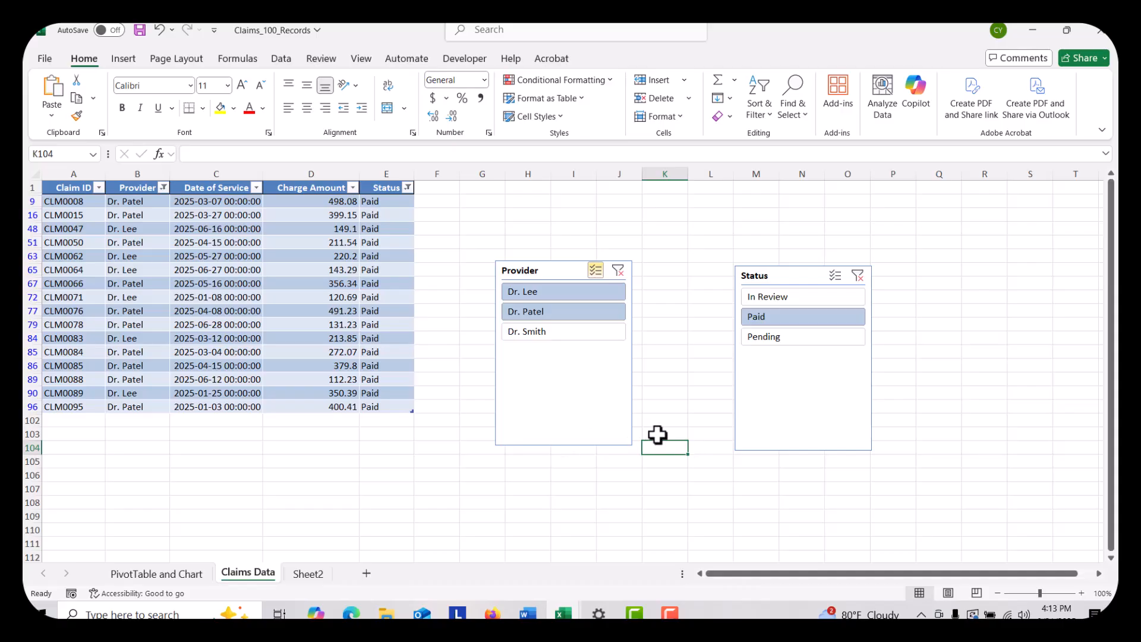
# Cut the Provider and Status slicers from the Claims Data sheet
pyautogui.rightClick(591, 390)
pyautogui.click(686, 222)
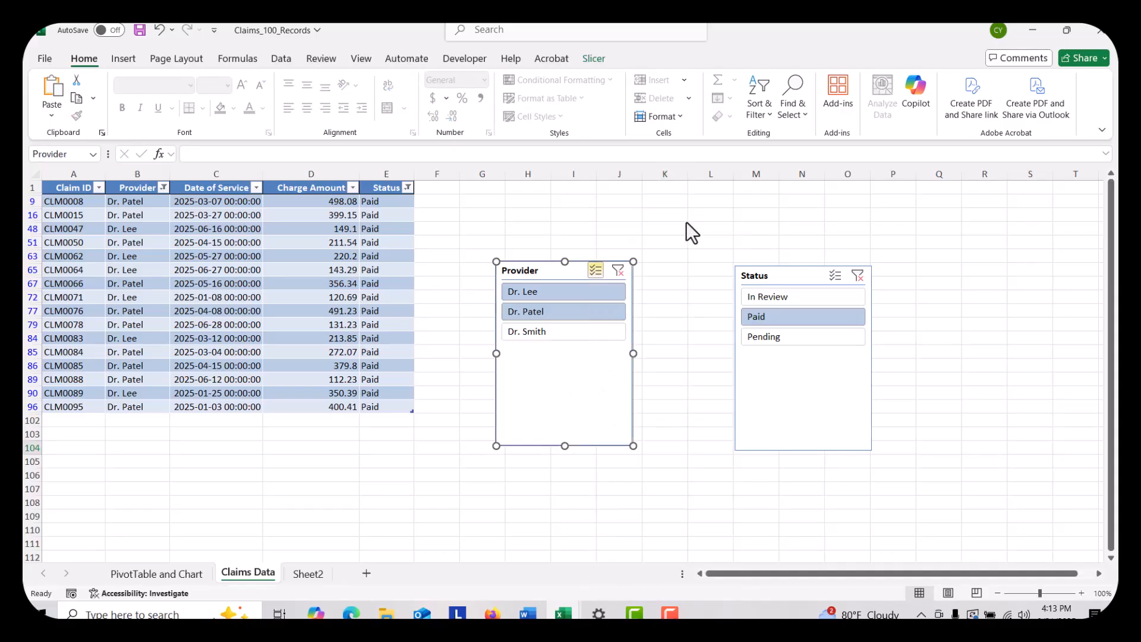
pyautogui.rightClick(805, 426)
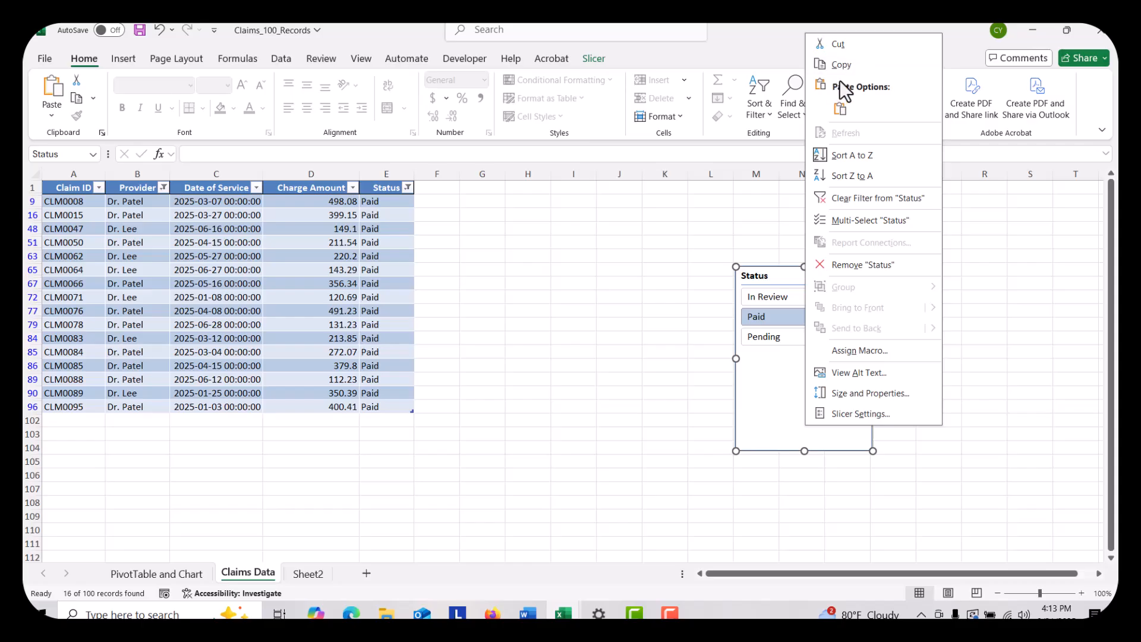
pyautogui.click(843, 40)
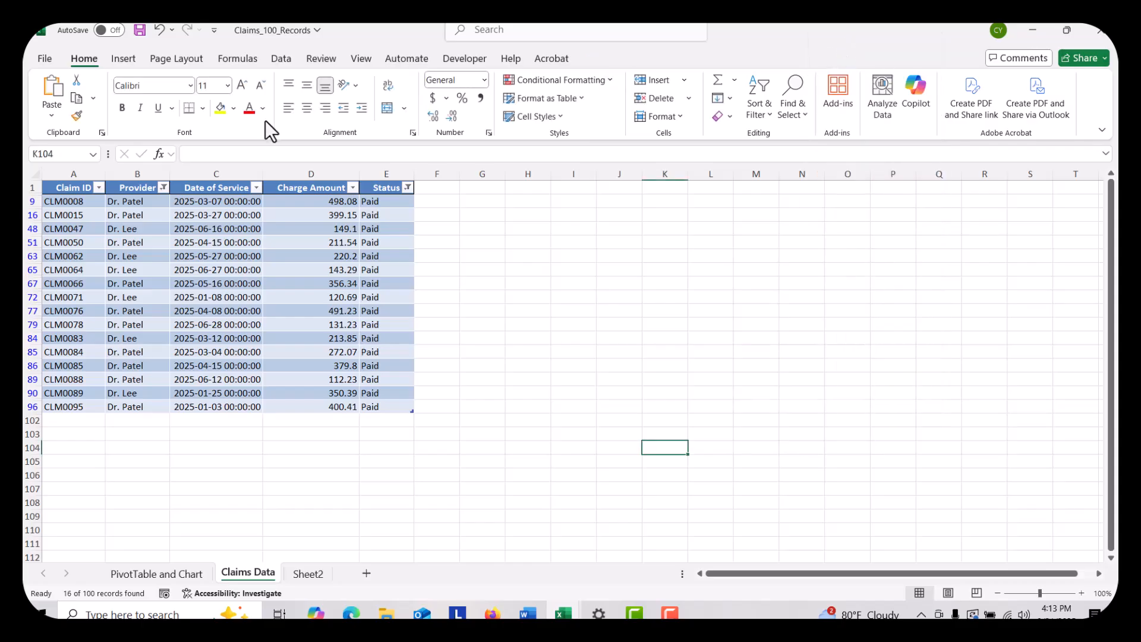
# Reset the table's Provider and Status column filters by selecting all values in each
pyautogui.click(162, 188)
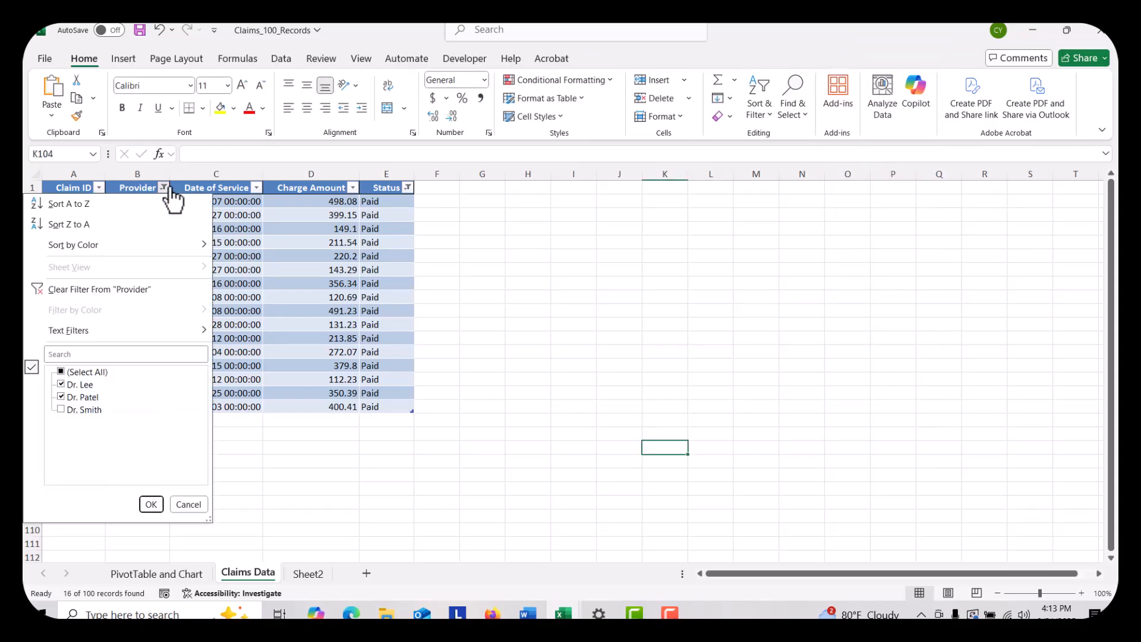
pyautogui.click(100, 375)
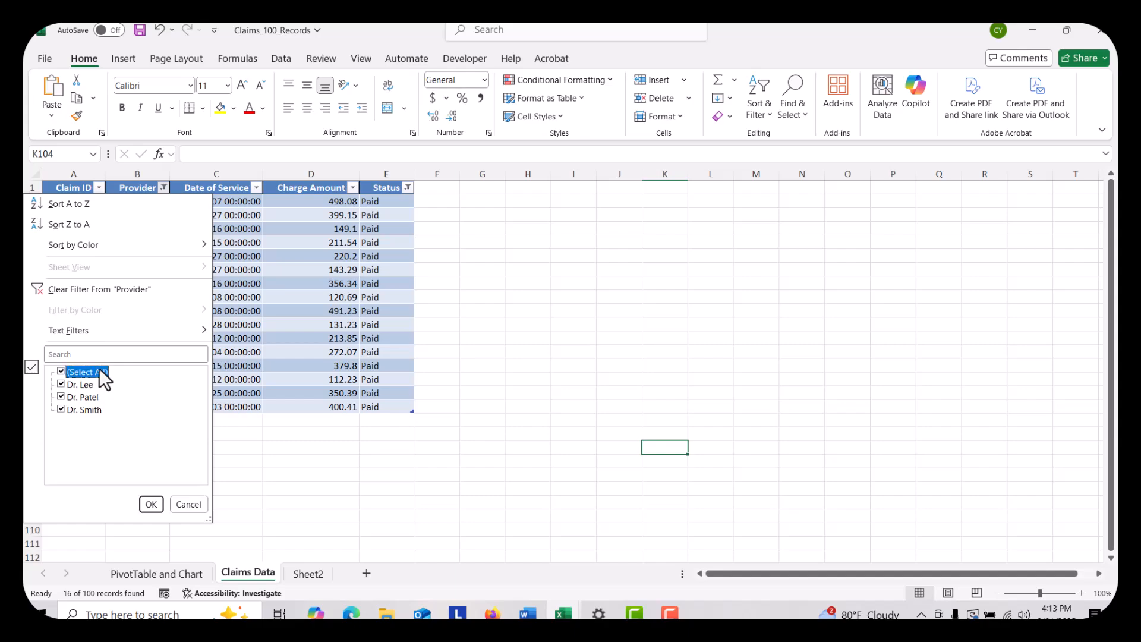
pyautogui.click(149, 506)
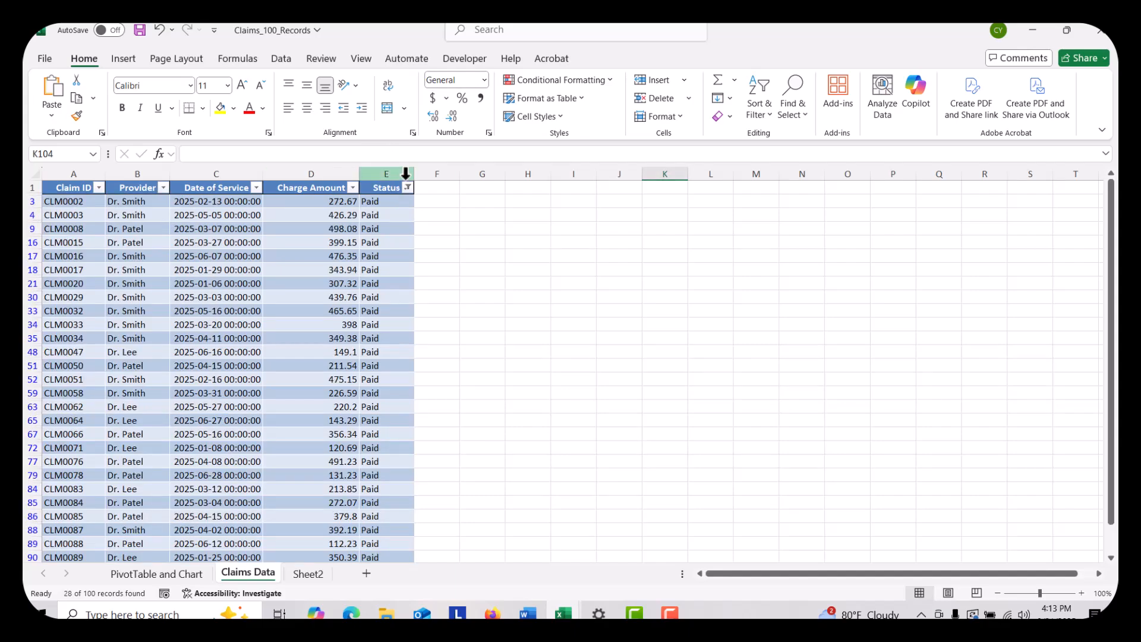
pyautogui.click(407, 188)
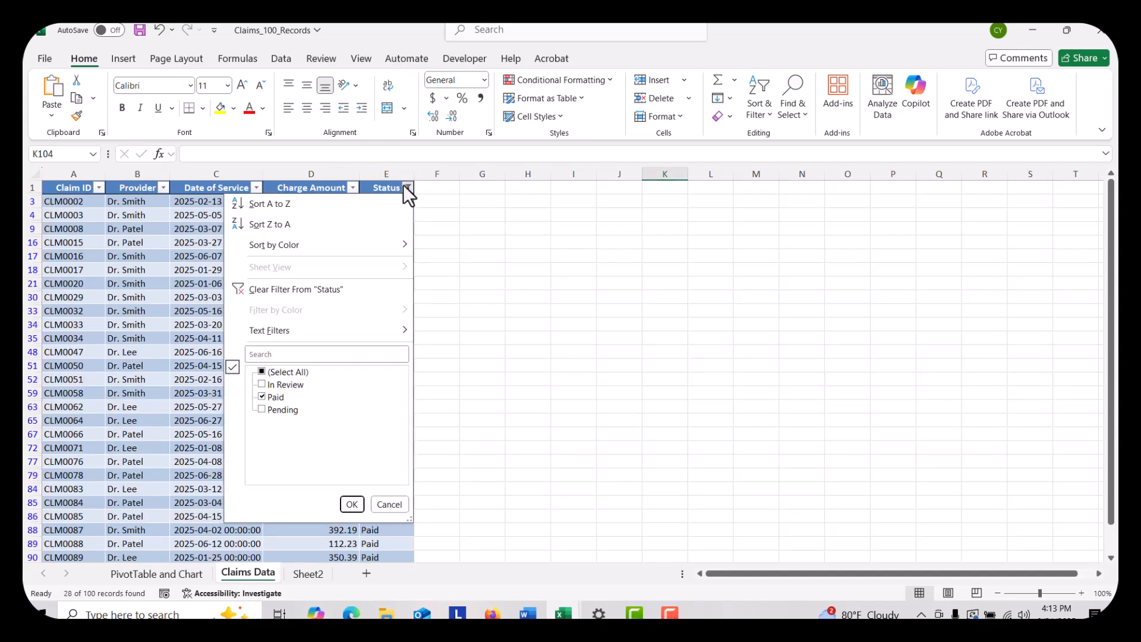
pyautogui.click(273, 373)
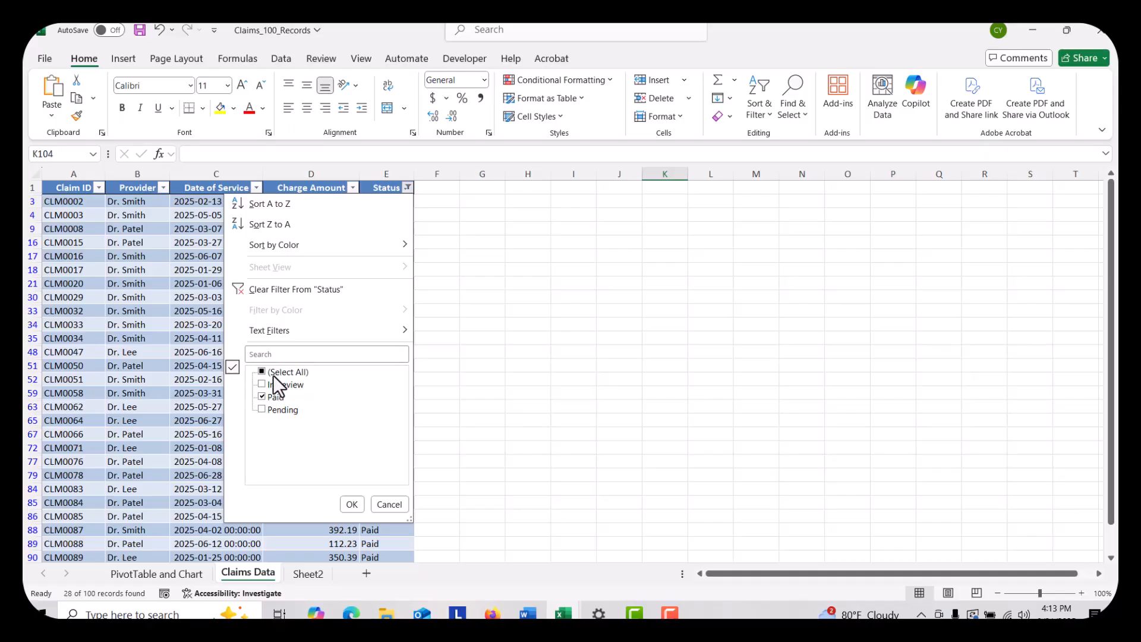
pyautogui.click(352, 504)
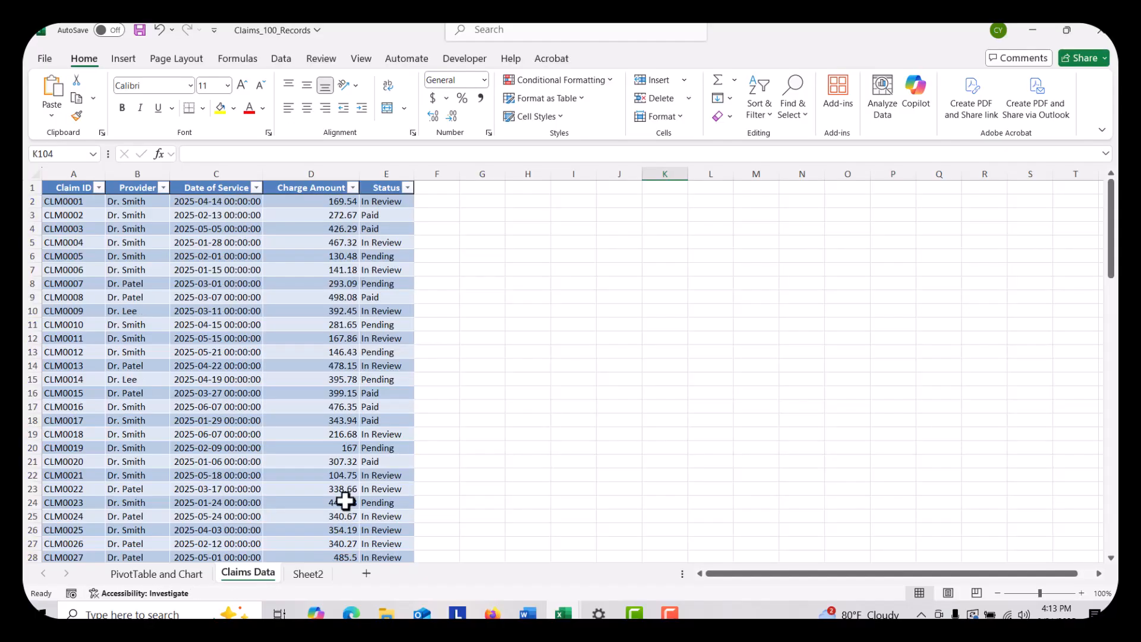
# Try to insert a slicer while an empty cell outside the claims table is selected
pyautogui.click(554, 295)
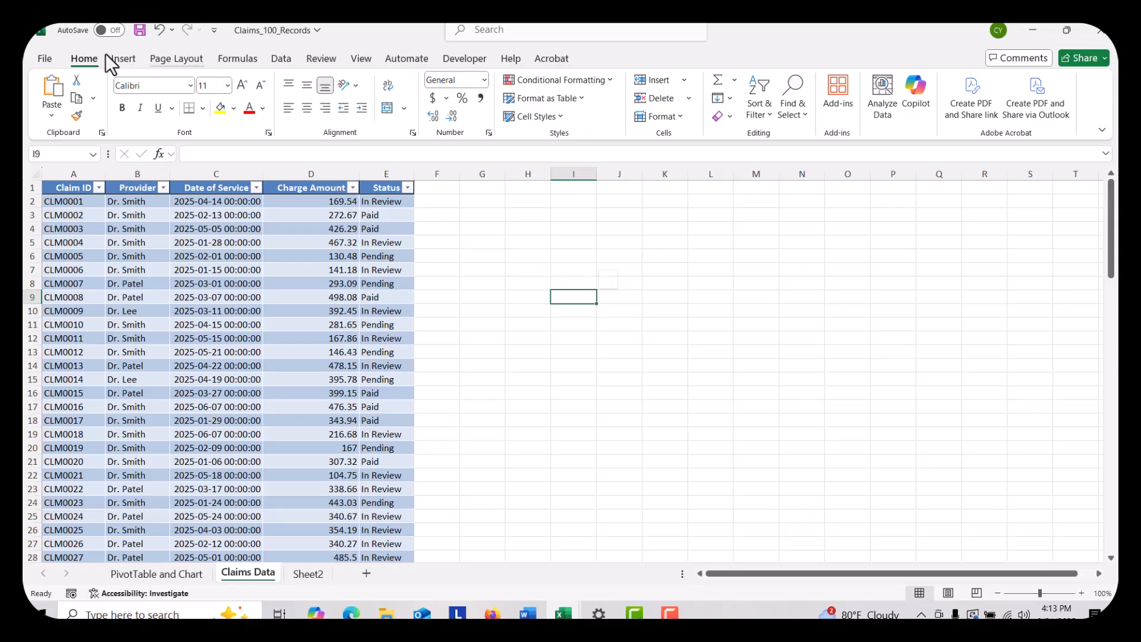
pyautogui.click(126, 60)
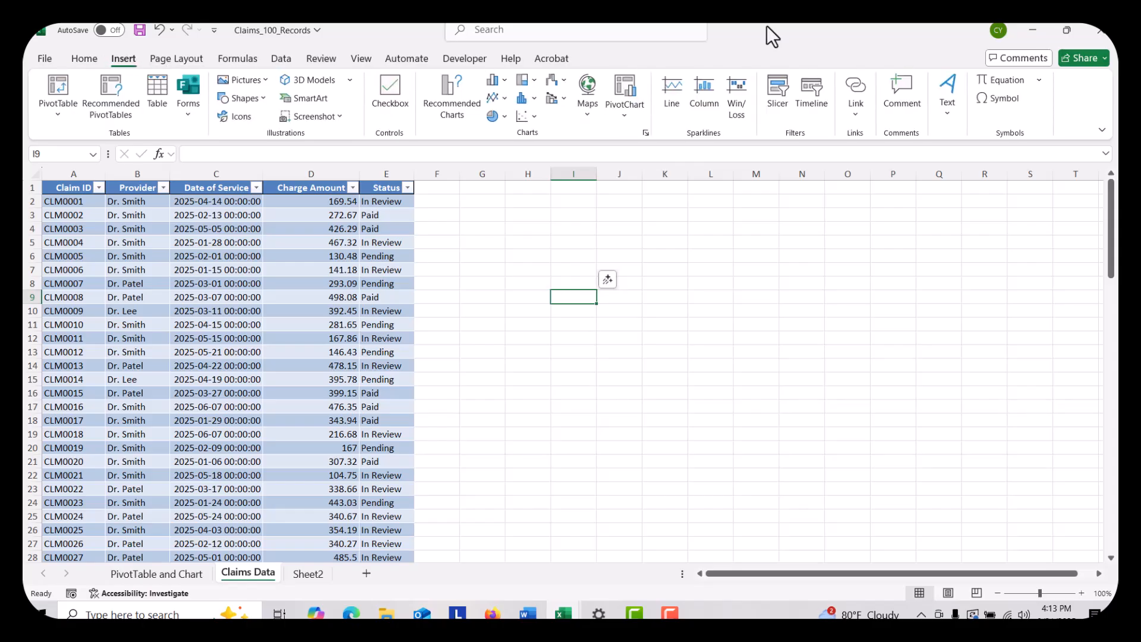
pyautogui.click(772, 108)
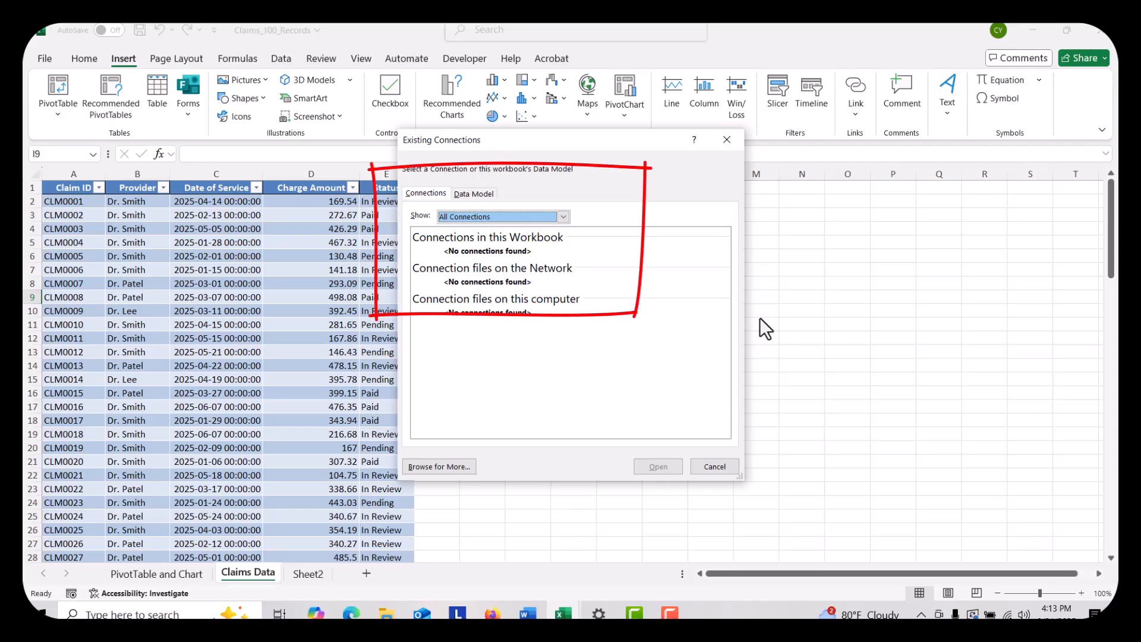
# Examine the existing connections in this workbook and the connection files on this computer, and dismiss the list without opening one
pyautogui.click(480, 197)
pyautogui.click(440, 194)
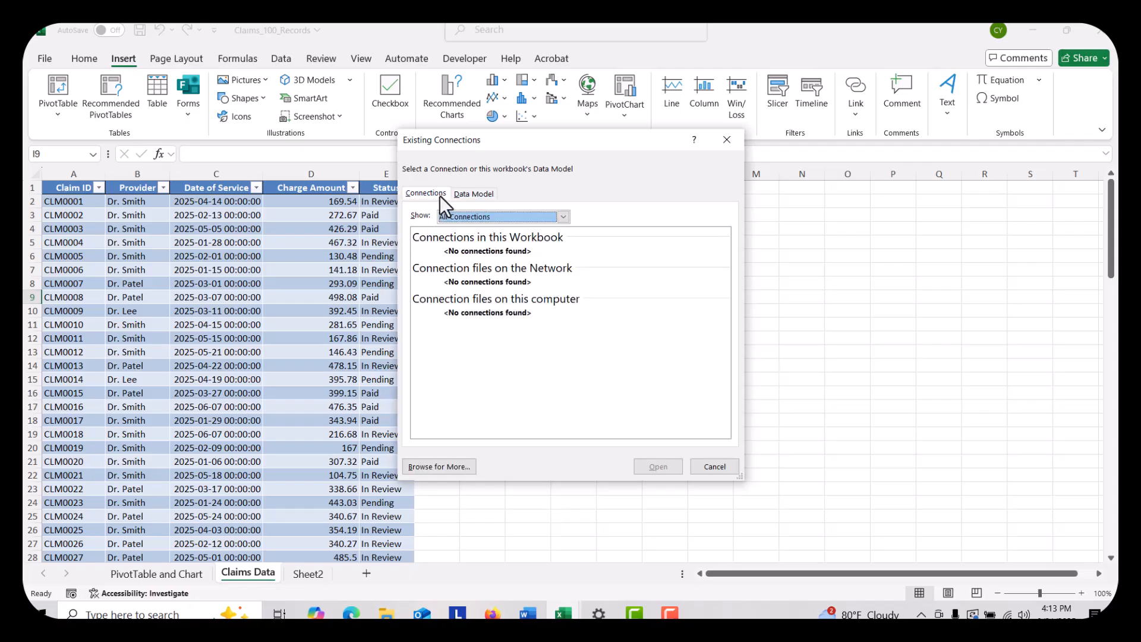
pyautogui.click(502, 213)
pyautogui.click(507, 240)
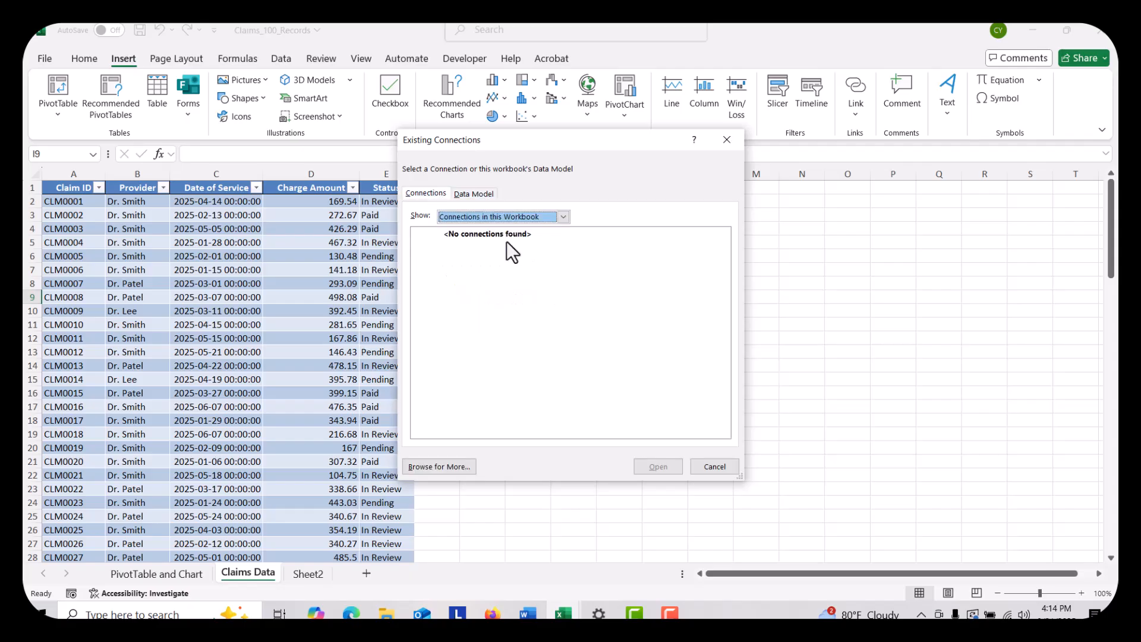
pyautogui.click(508, 219)
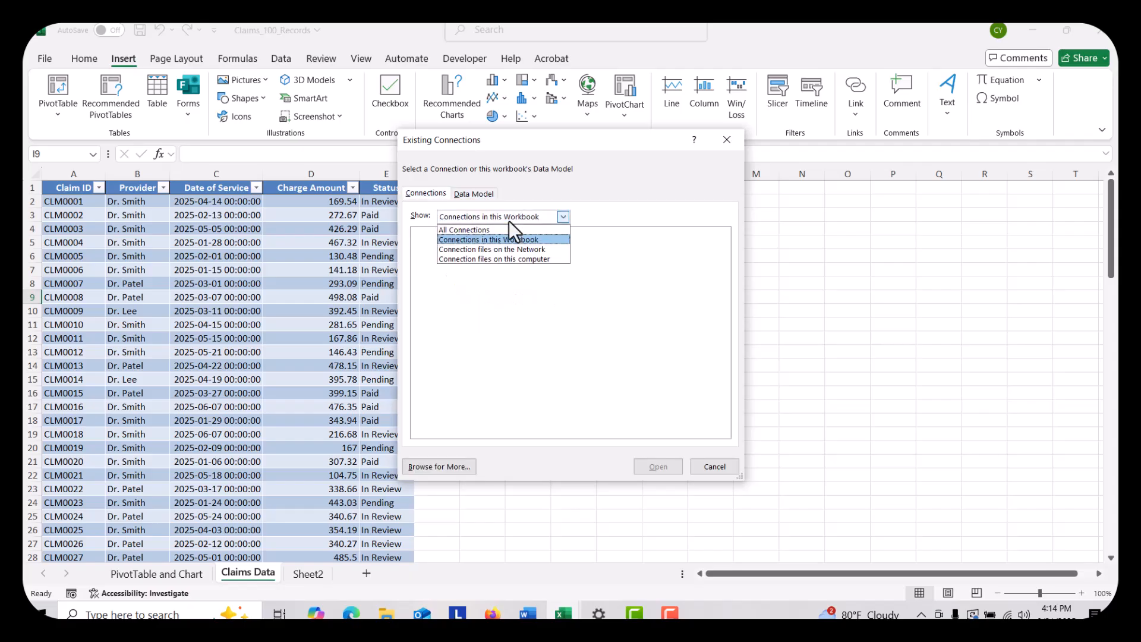
pyautogui.click(518, 258)
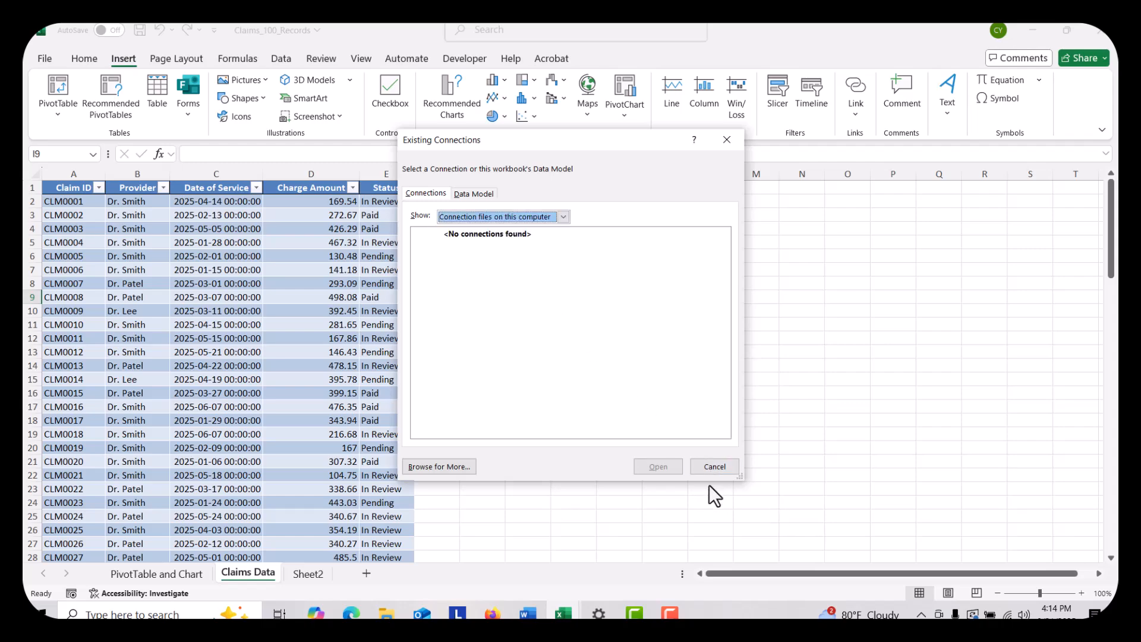
pyautogui.click(730, 470)
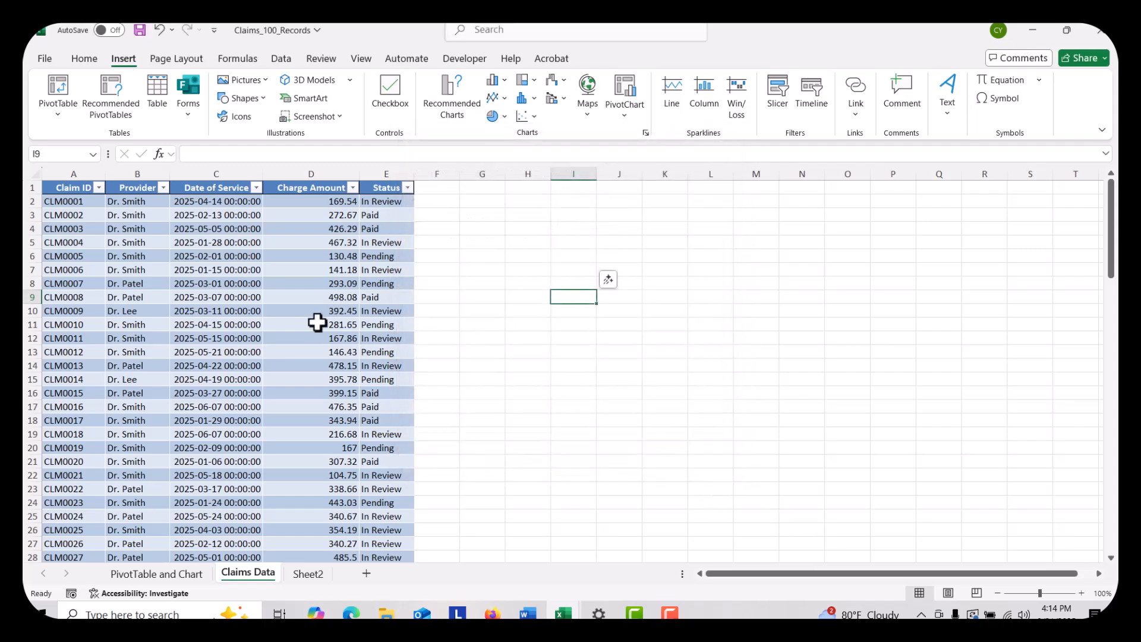
# Insert Provider and Status slicers from a cell inside the claims table and place the Status slicer beside the Provider slicer
pyautogui.click(181, 313)
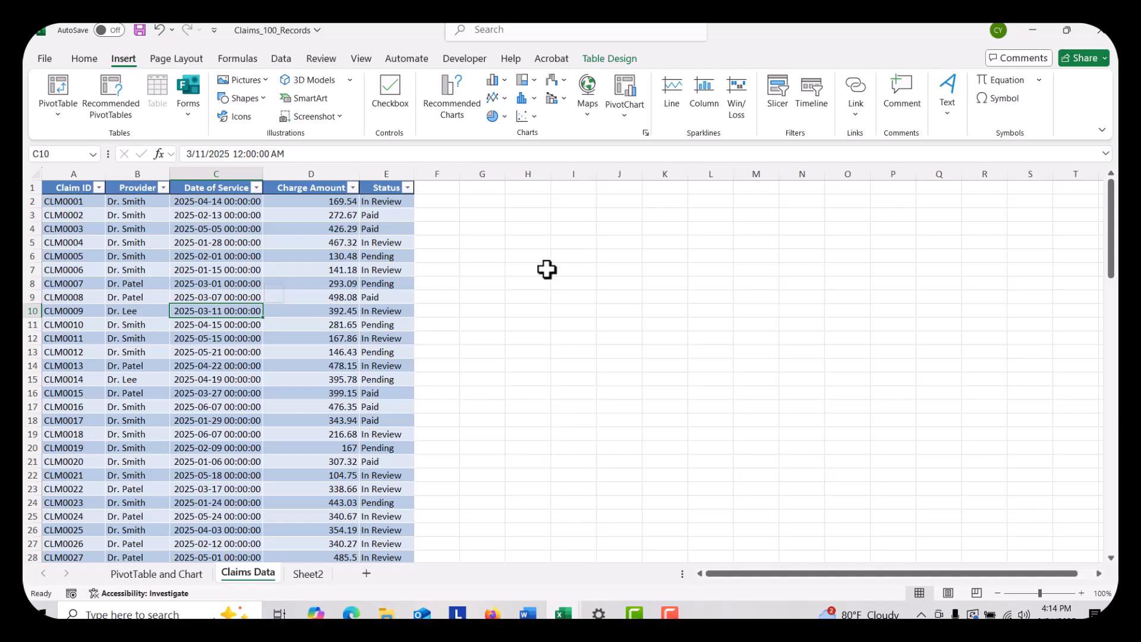
pyautogui.click(788, 113)
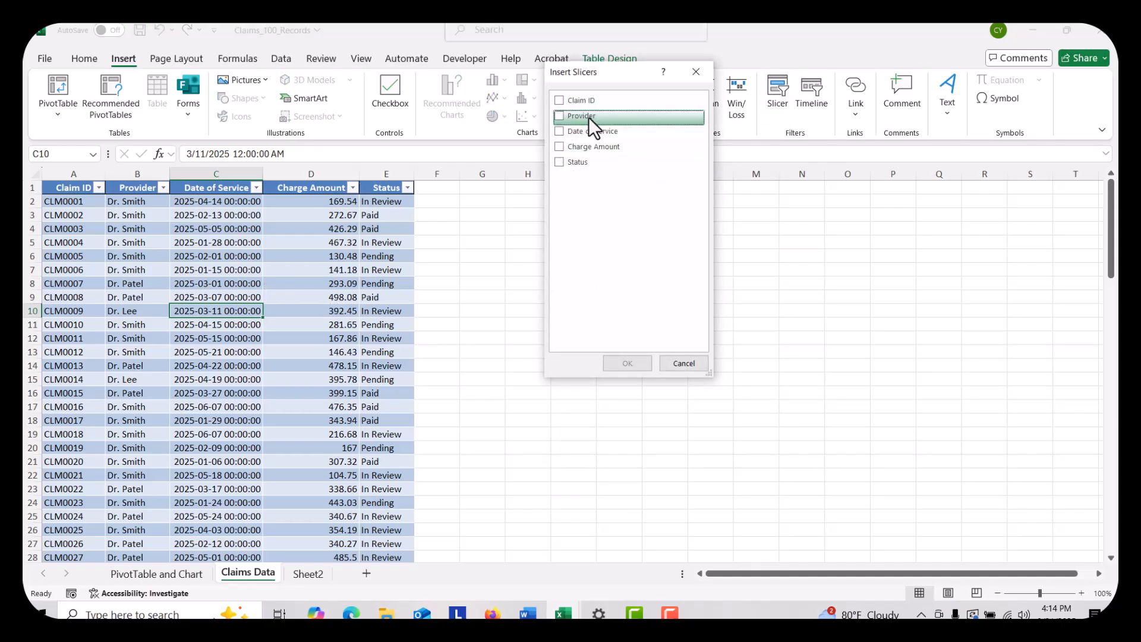
pyautogui.click(561, 115)
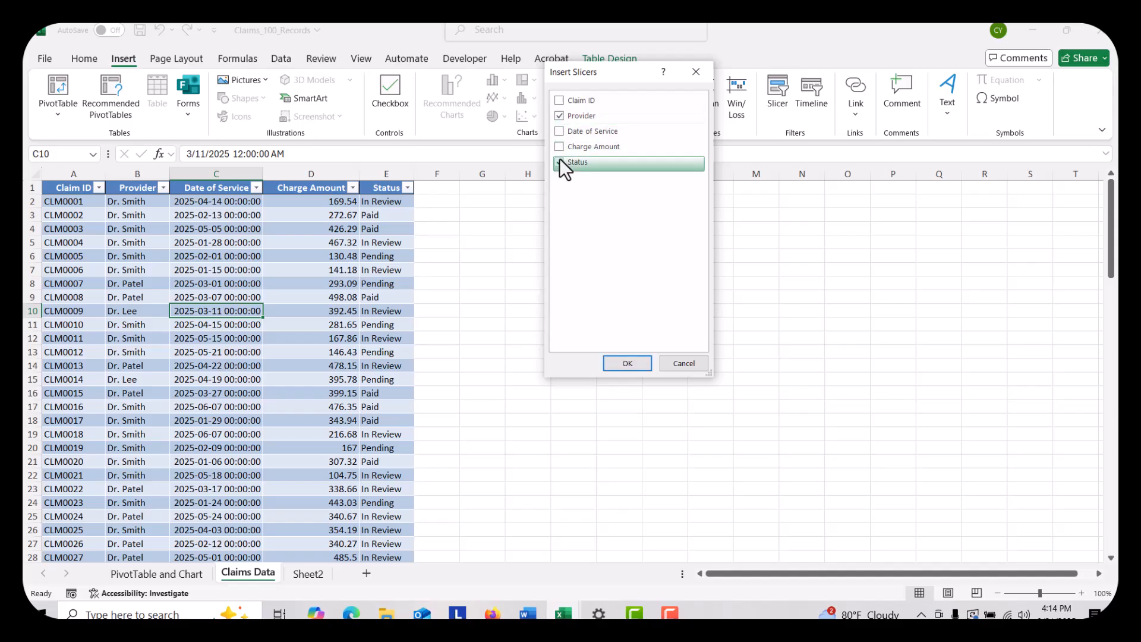
pyautogui.click(559, 161)
pyautogui.click(634, 363)
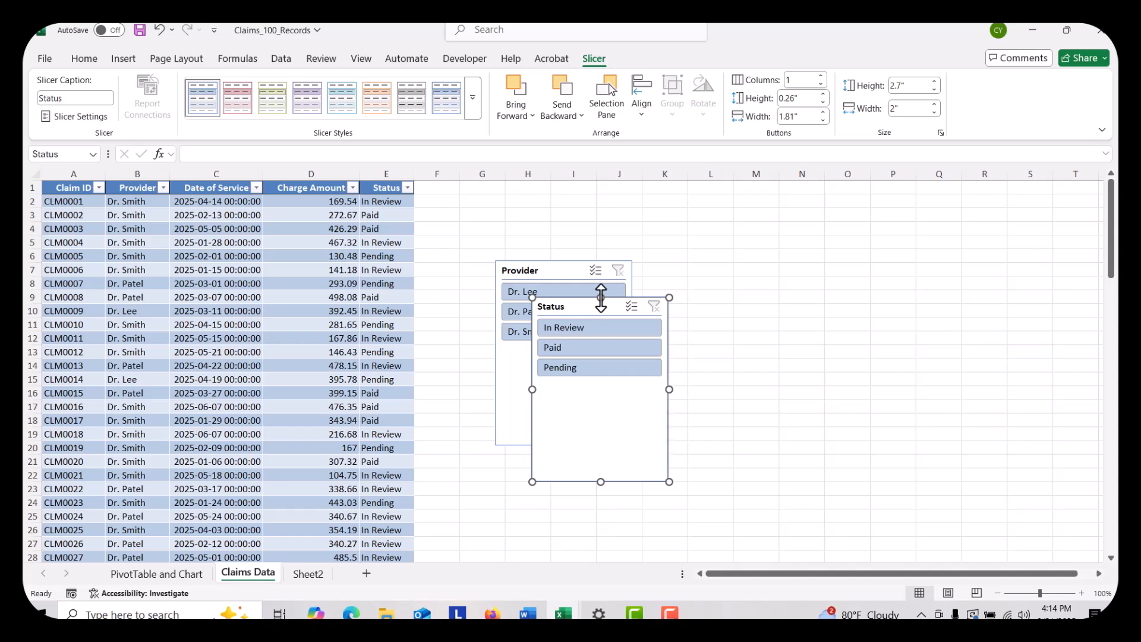
pyautogui.moveTo(581, 315); pyautogui.dragTo(772, 258)
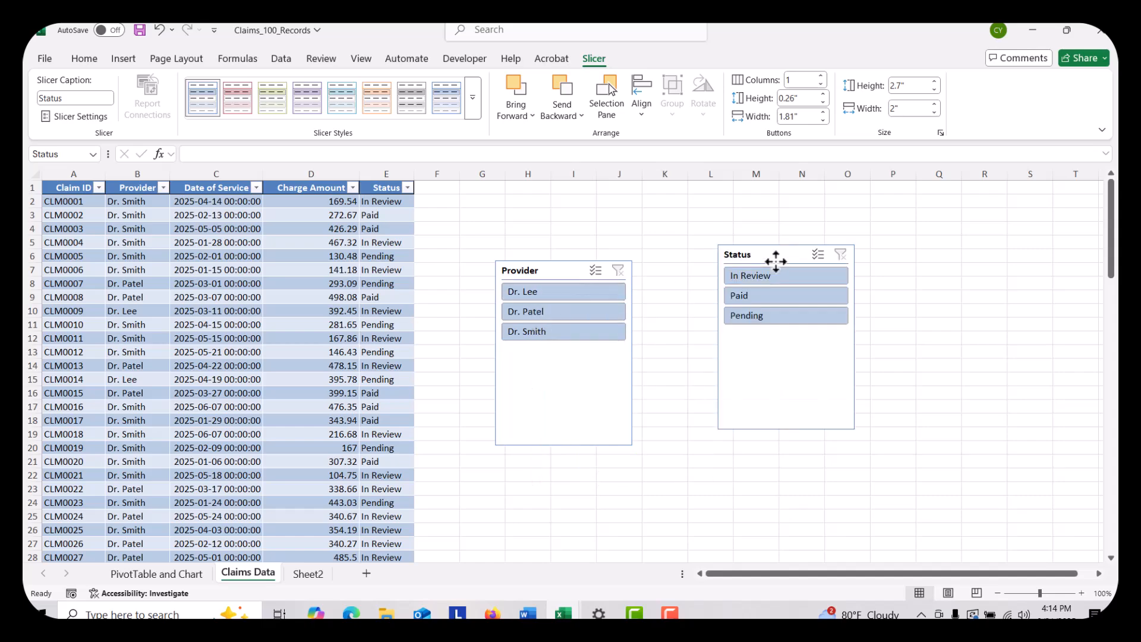
# Filter the table to the first listed provider's Paid claims with the slicers and total the Charge Amount column with AutoSum
pyautogui.click(542, 288)
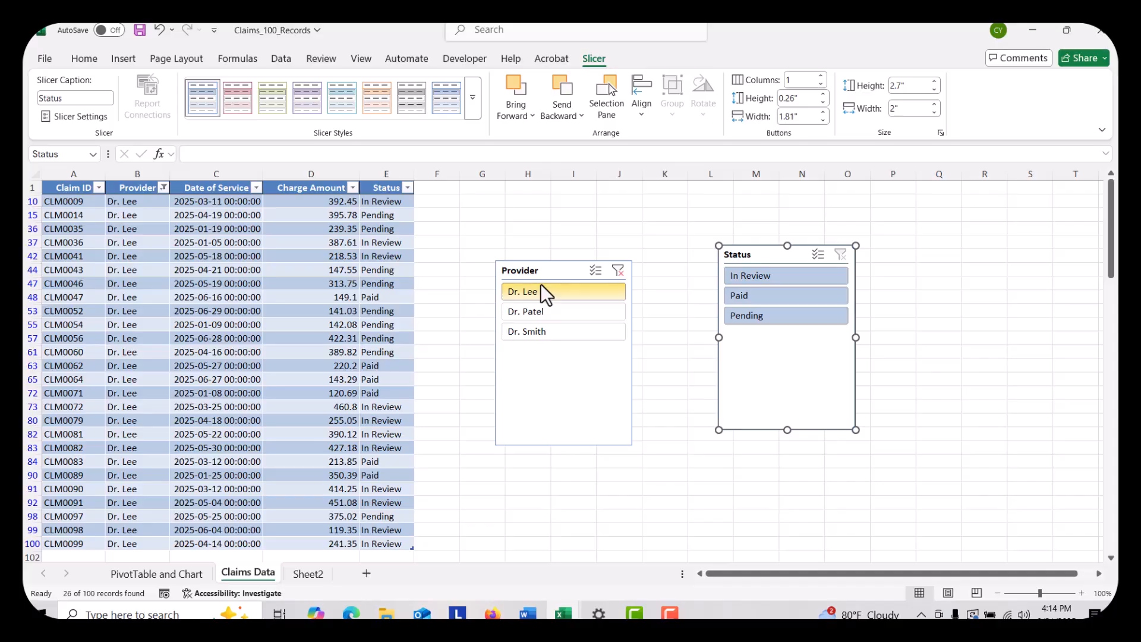
pyautogui.click(742, 296)
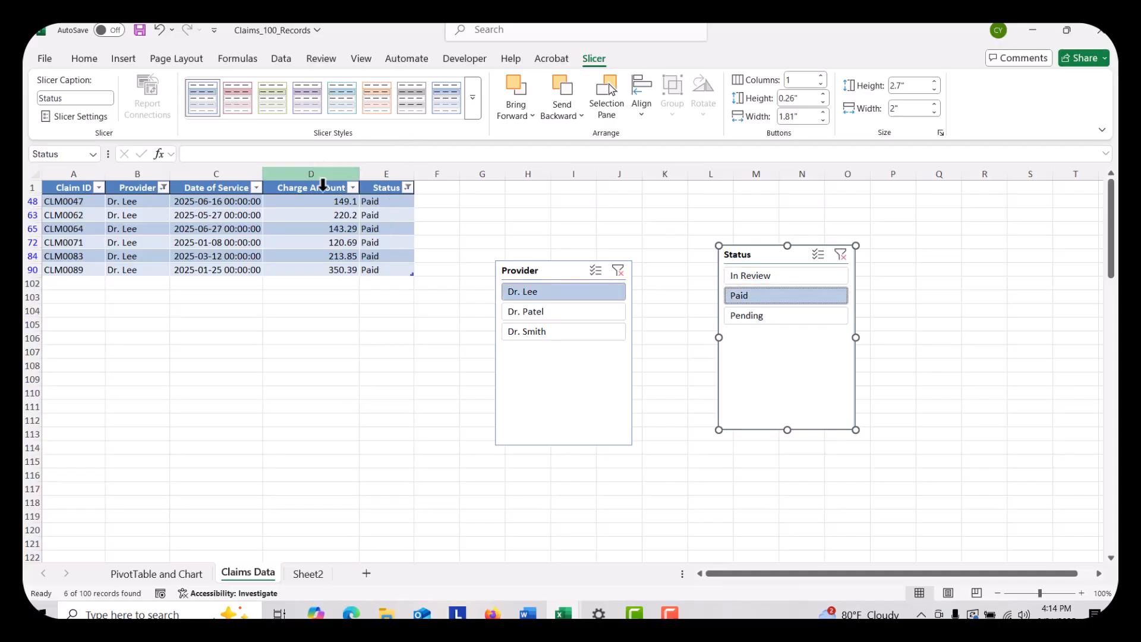
pyautogui.click(340, 284)
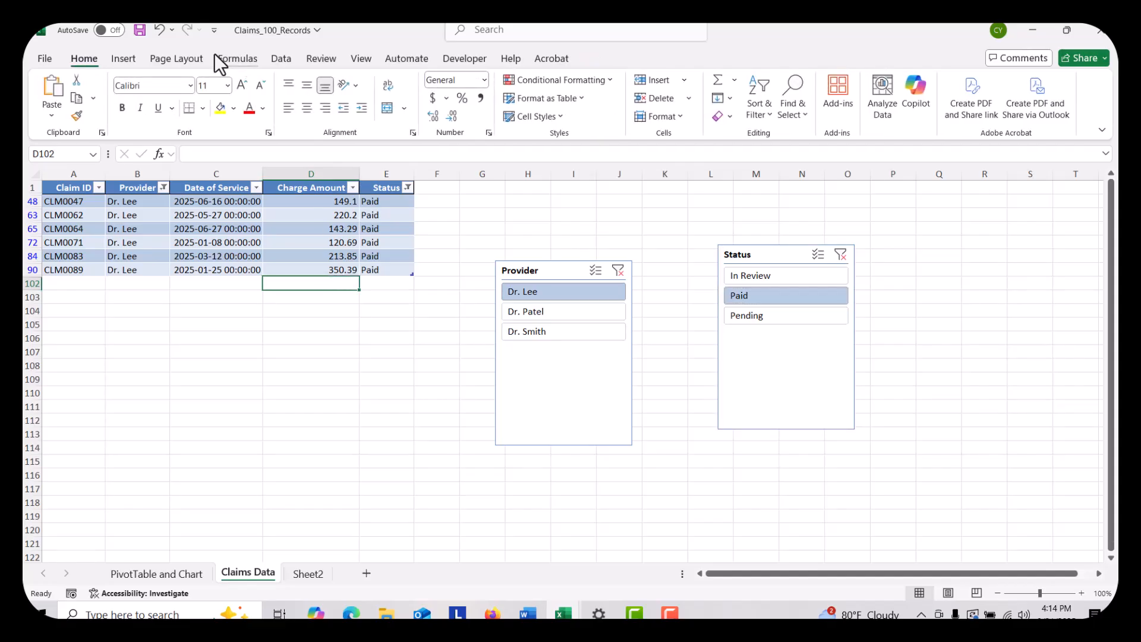
pyautogui.click(237, 57)
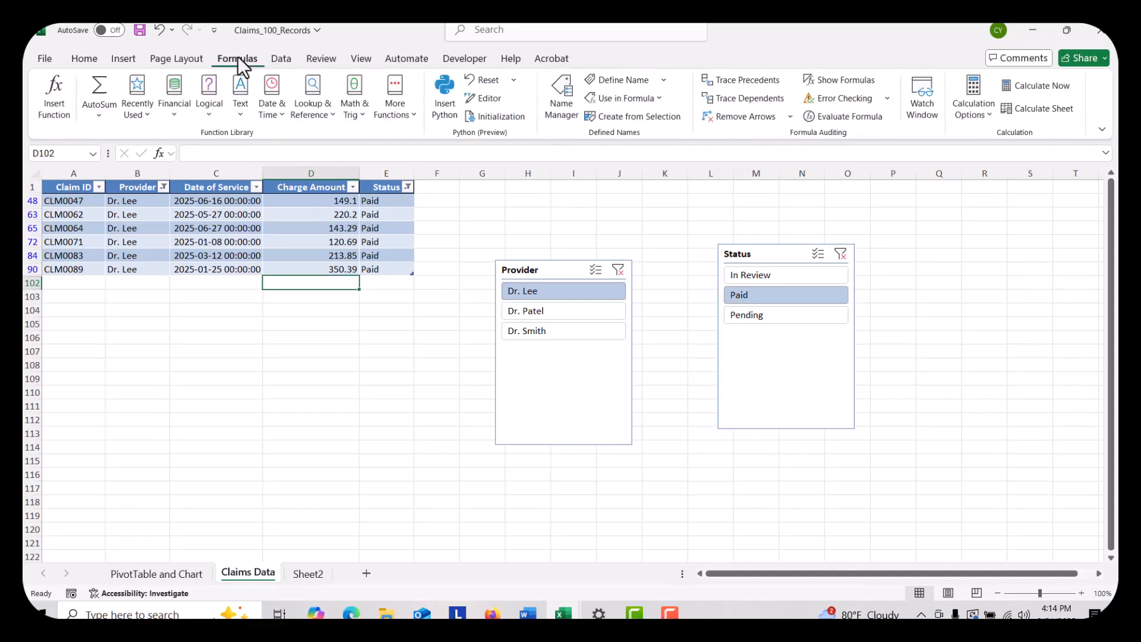
pyautogui.click(95, 78)
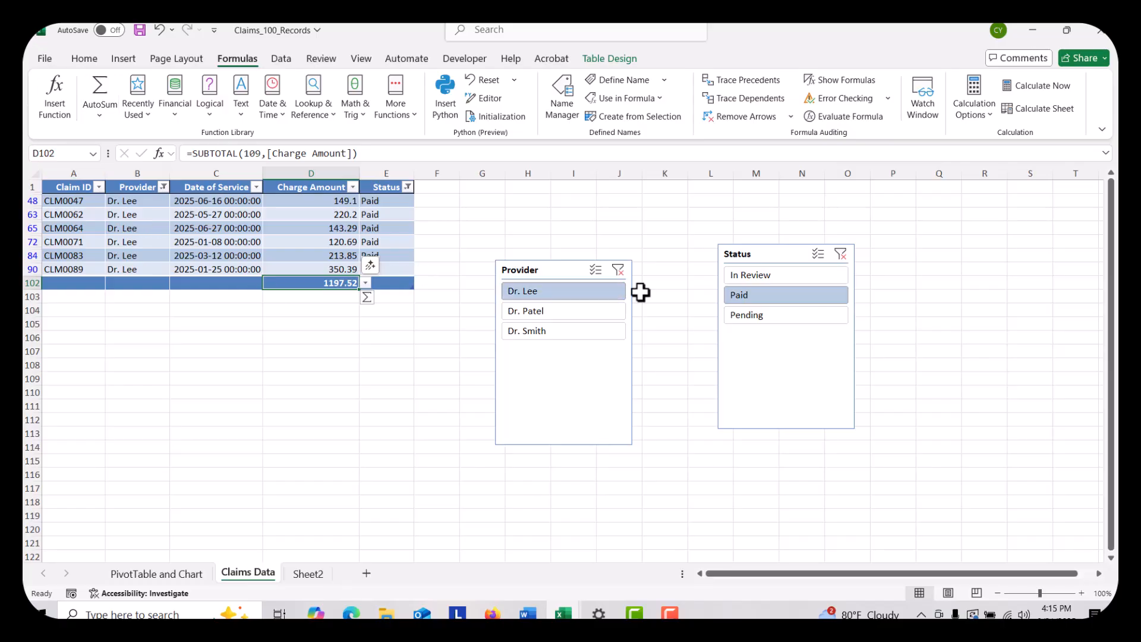
# Clear the filters of both the Provider and Status slicers to show all claims
pyautogui.click(619, 270)
pyautogui.click(841, 254)
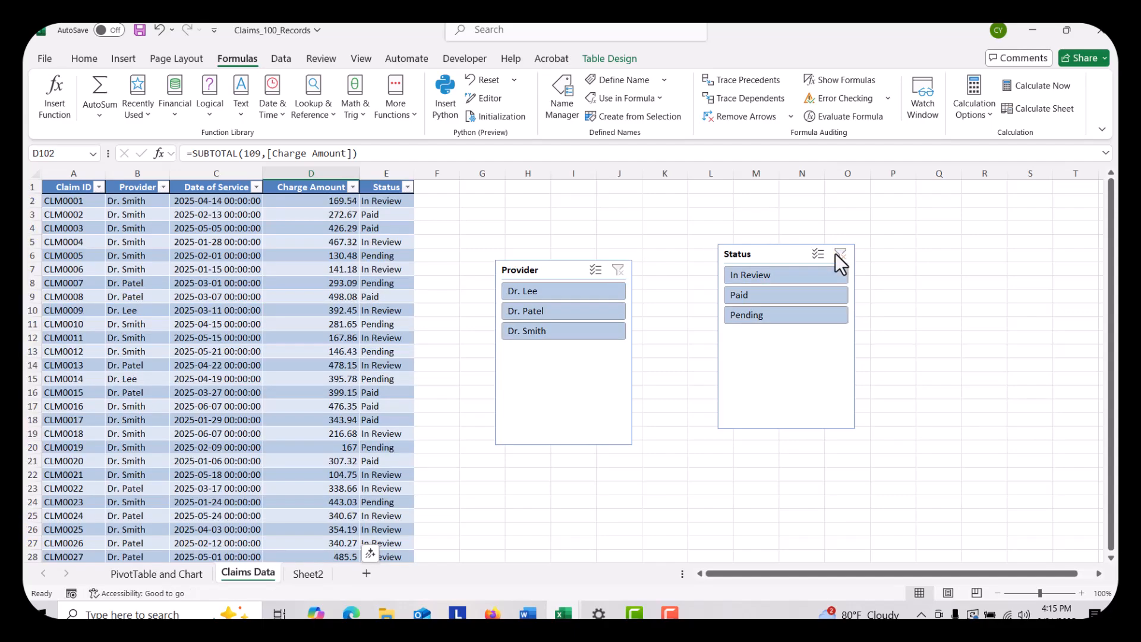
pyautogui.moveTo(1113, 213); pyautogui.dragTo(1112, 362)
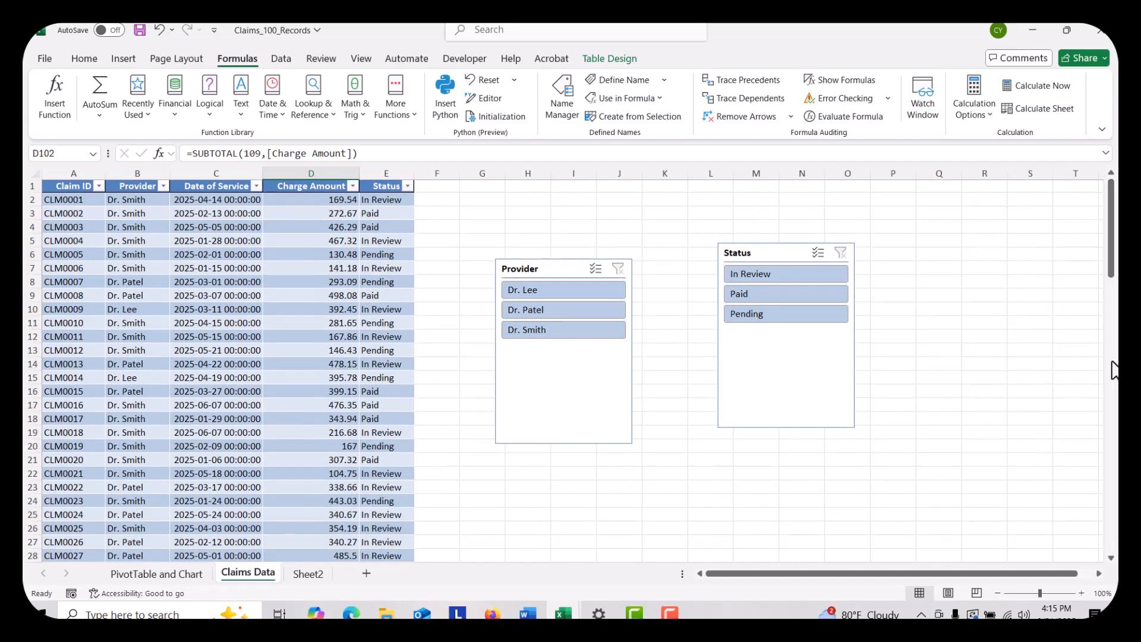
# Cut both slicers from the sheet, starting with the Provider slicer and finishing with Status
pyautogui.rightClick(565, 269)
pyautogui.click(606, 219)
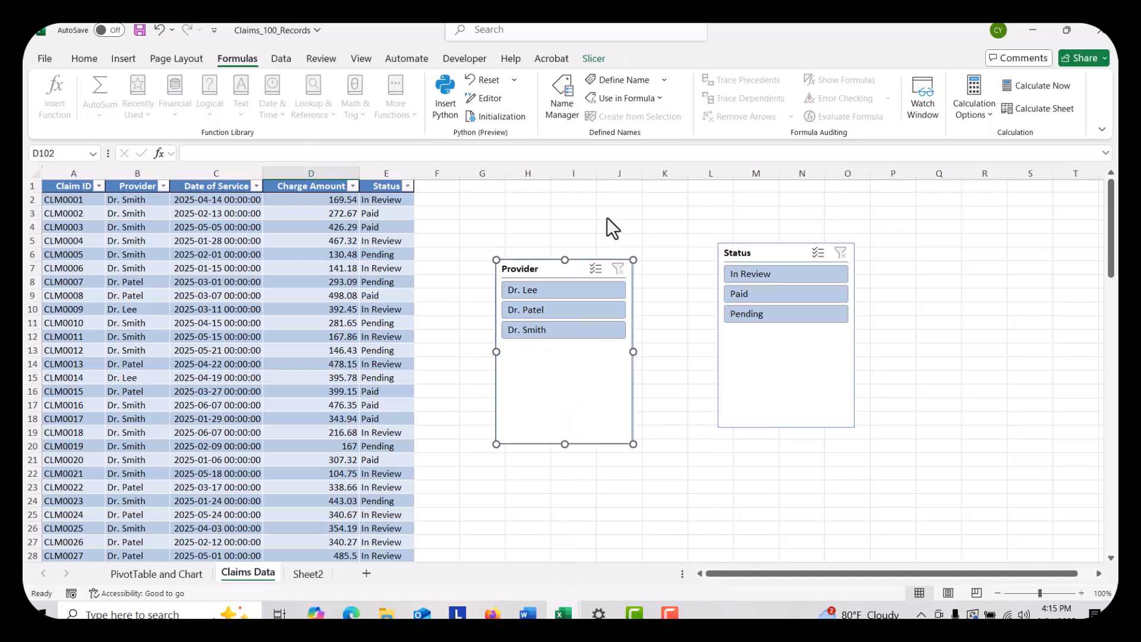
pyautogui.rightClick(778, 259)
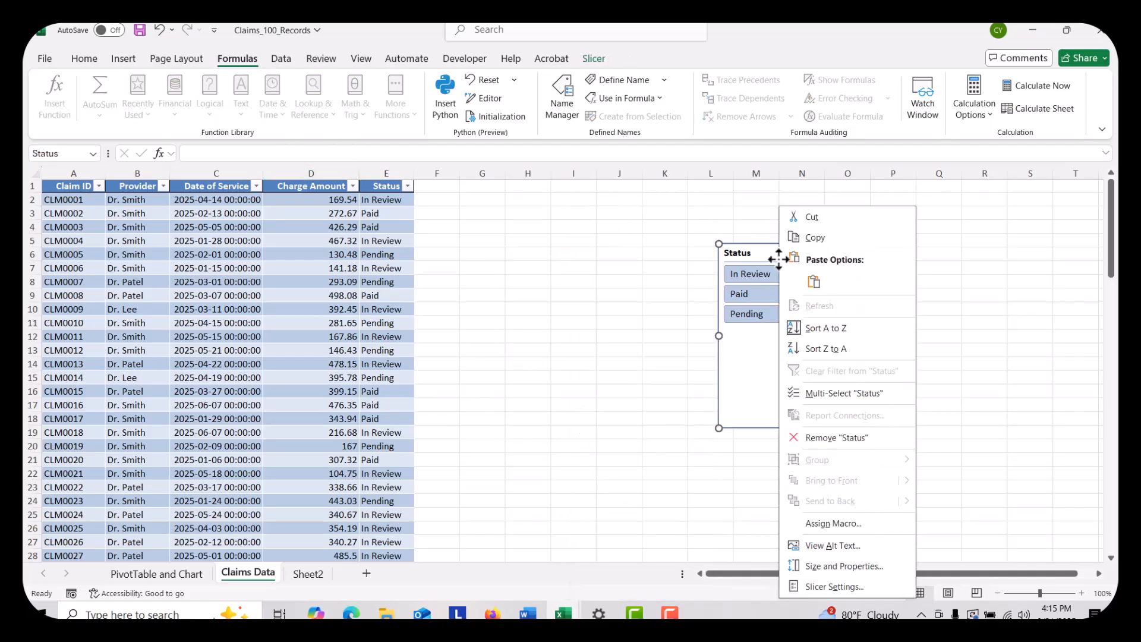
pyautogui.click(826, 233)
pyautogui.press('Delete')
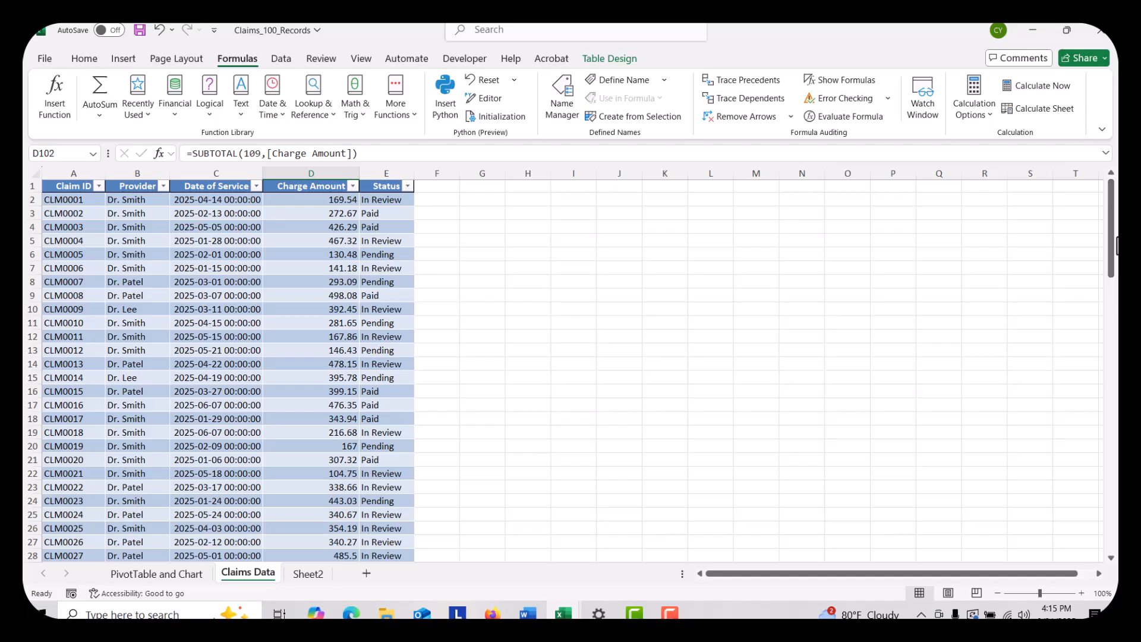
# Delete the total row 102 at the end of the claims table
pyautogui.moveTo(1113, 255); pyautogui.dragTo(1113, 532)
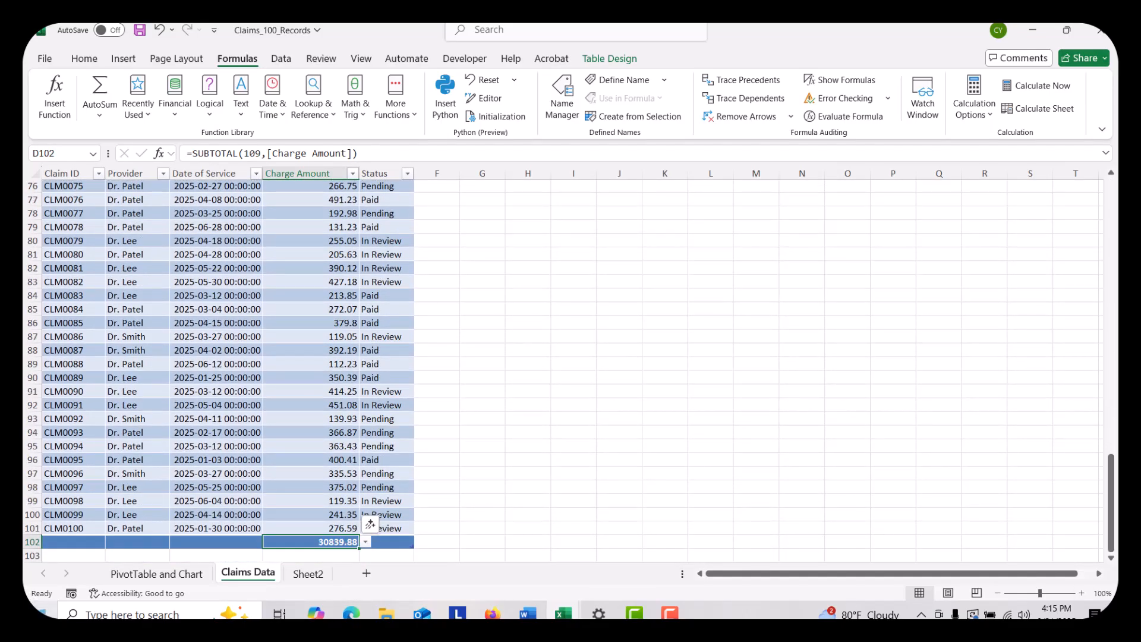
pyautogui.click(32, 542)
pyautogui.rightClick(31, 542)
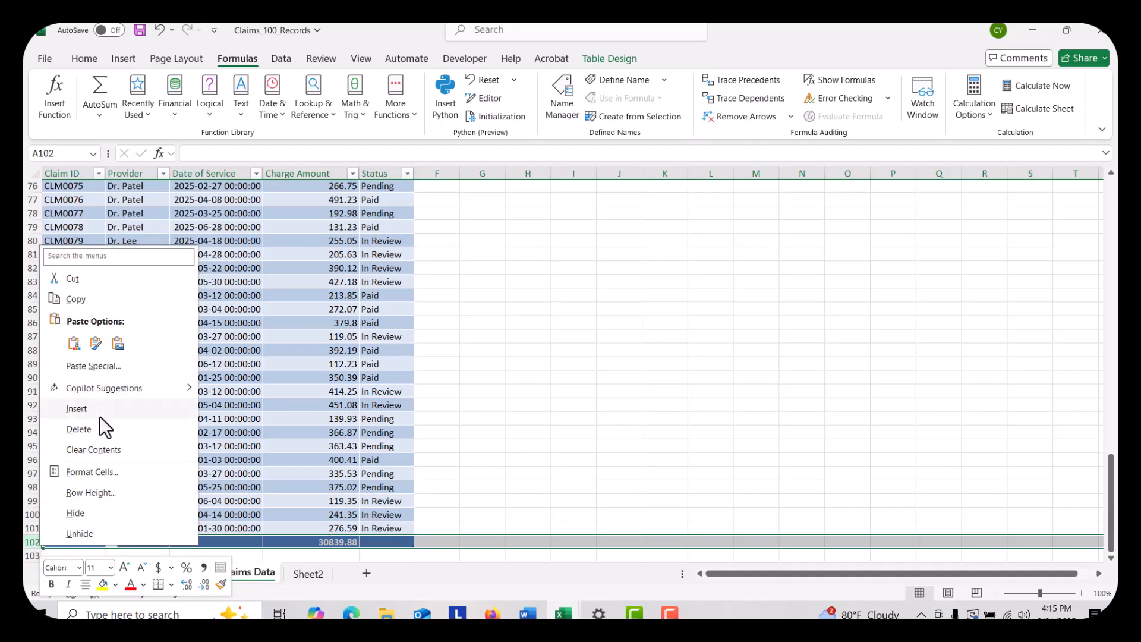
pyautogui.click(105, 436)
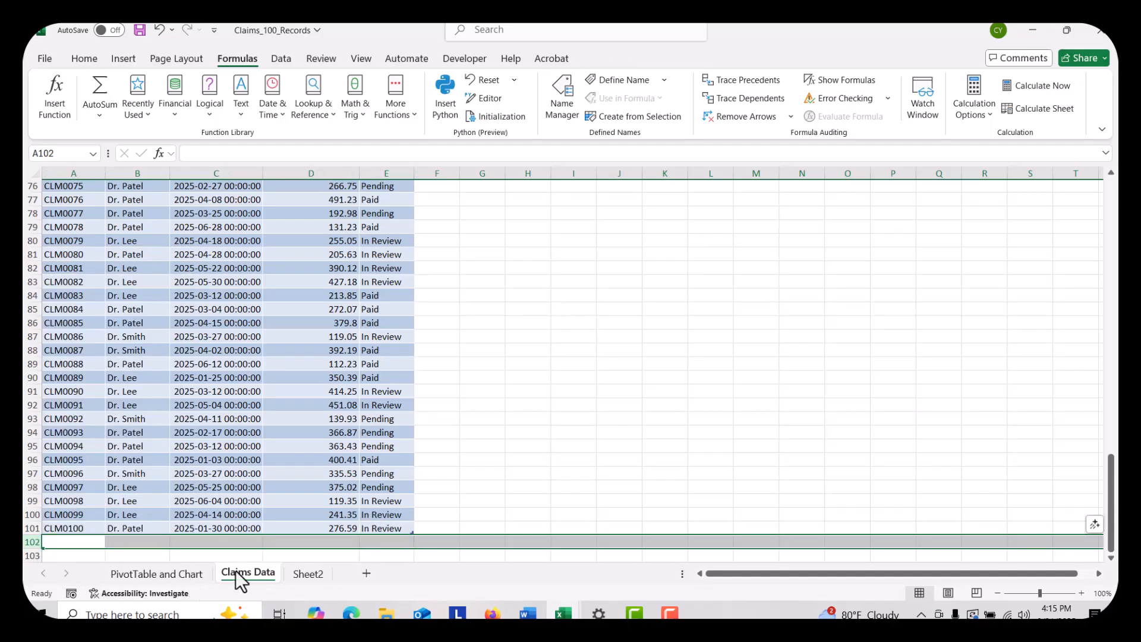
# On the PivotTable and Chart sheet, close the PivotTable field list and insert Provider and Status slicers for the PivotTable
pyautogui.click(157, 572)
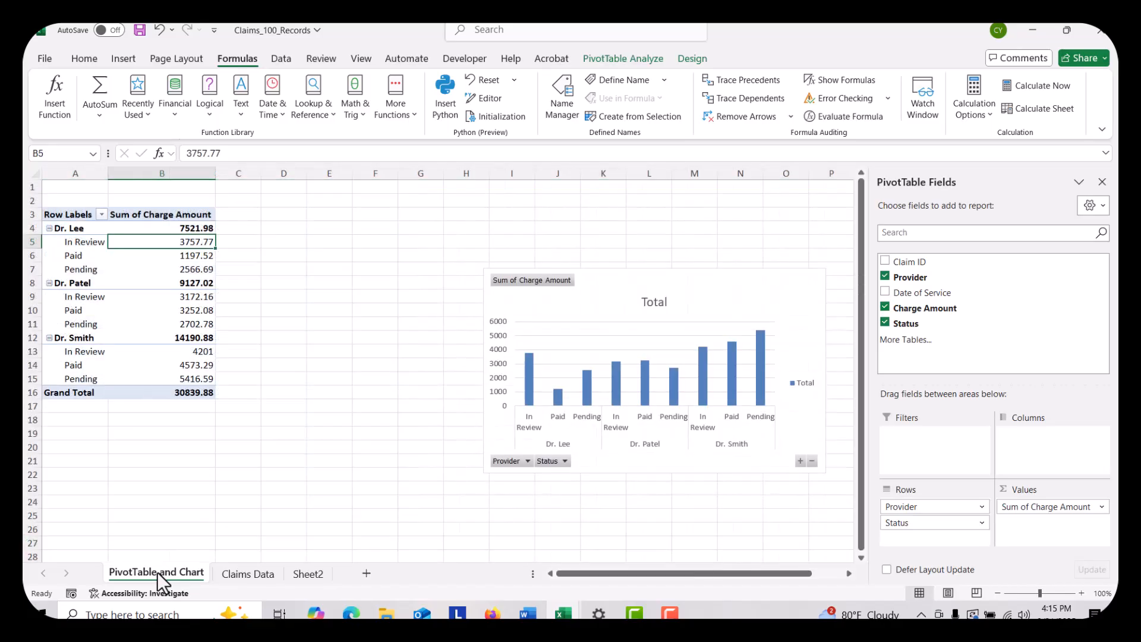
pyautogui.click(1102, 181)
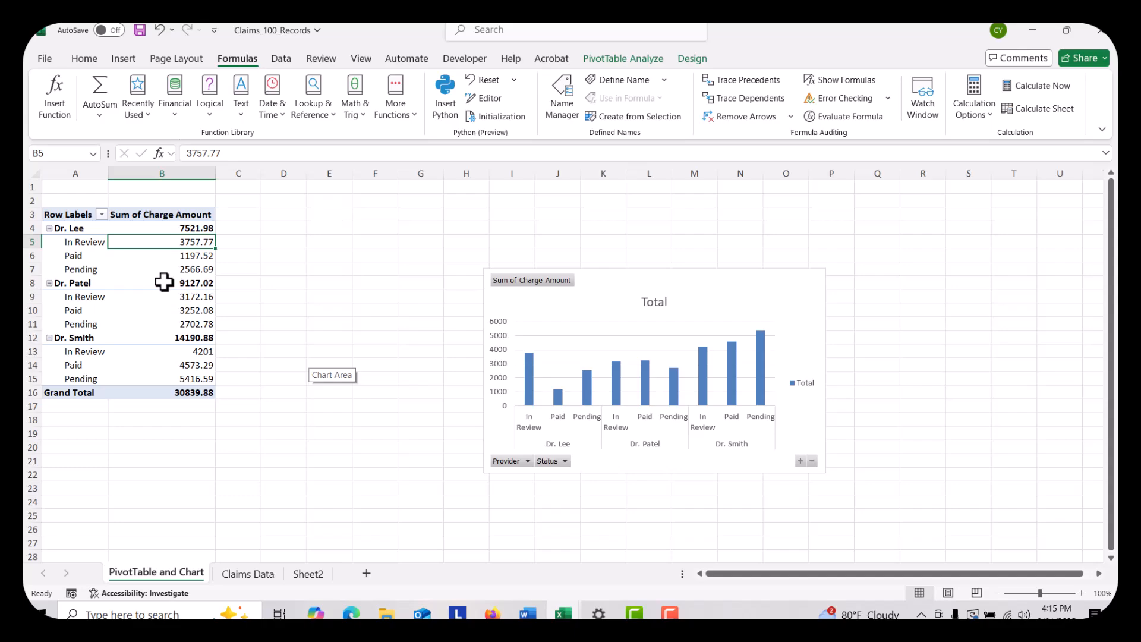
pyautogui.moveTo(164, 282)
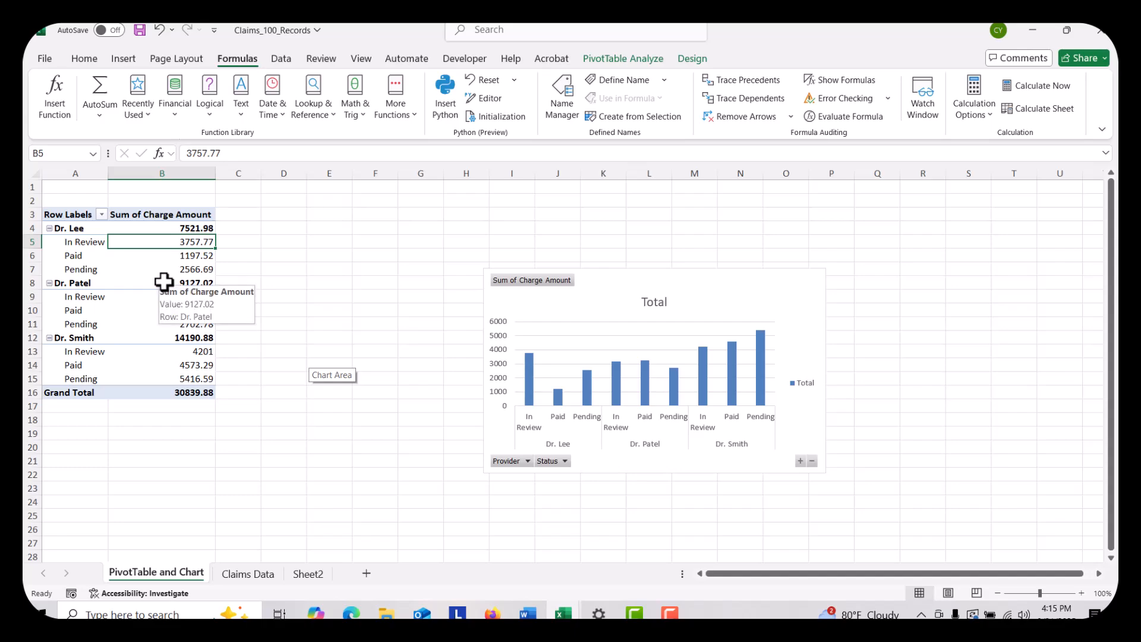
pyautogui.click(144, 310)
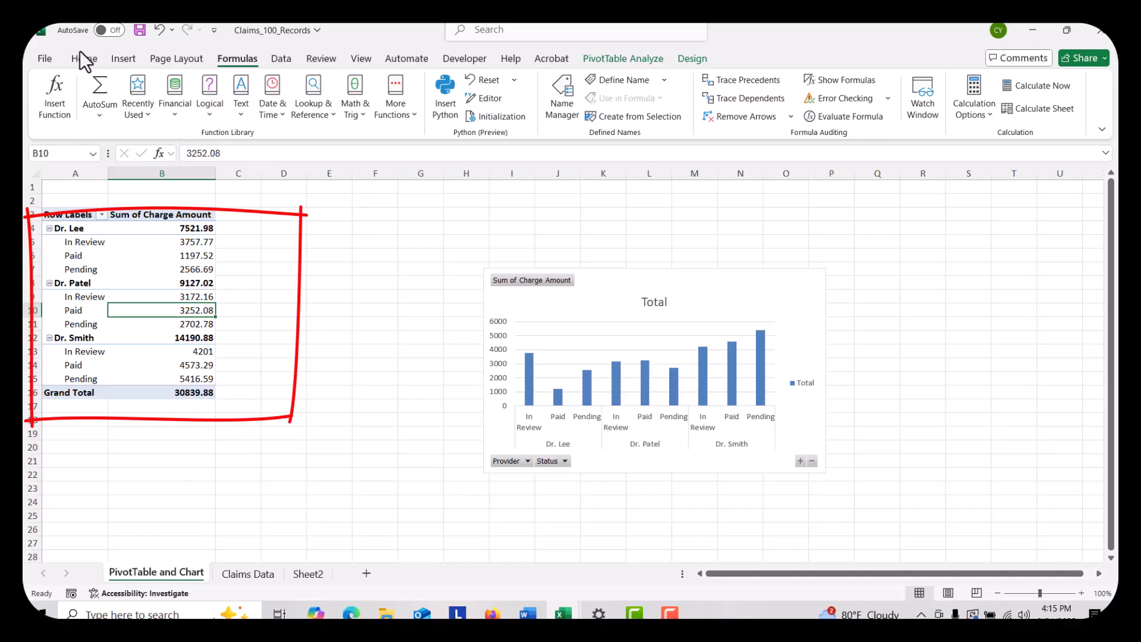
pyautogui.click(123, 58)
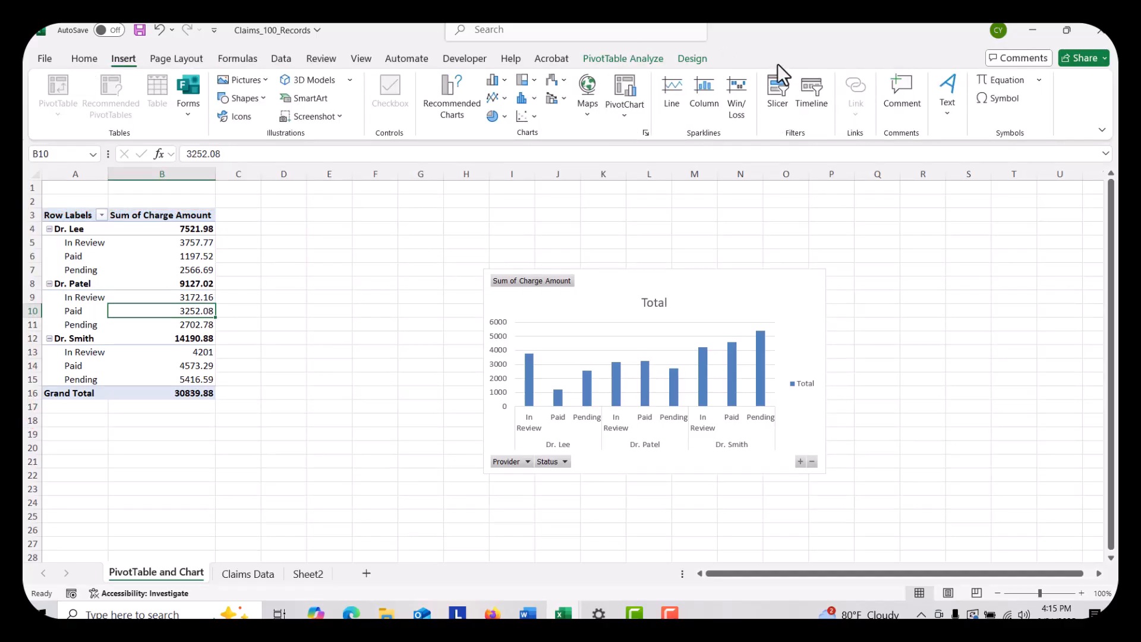
pyautogui.click(775, 87)
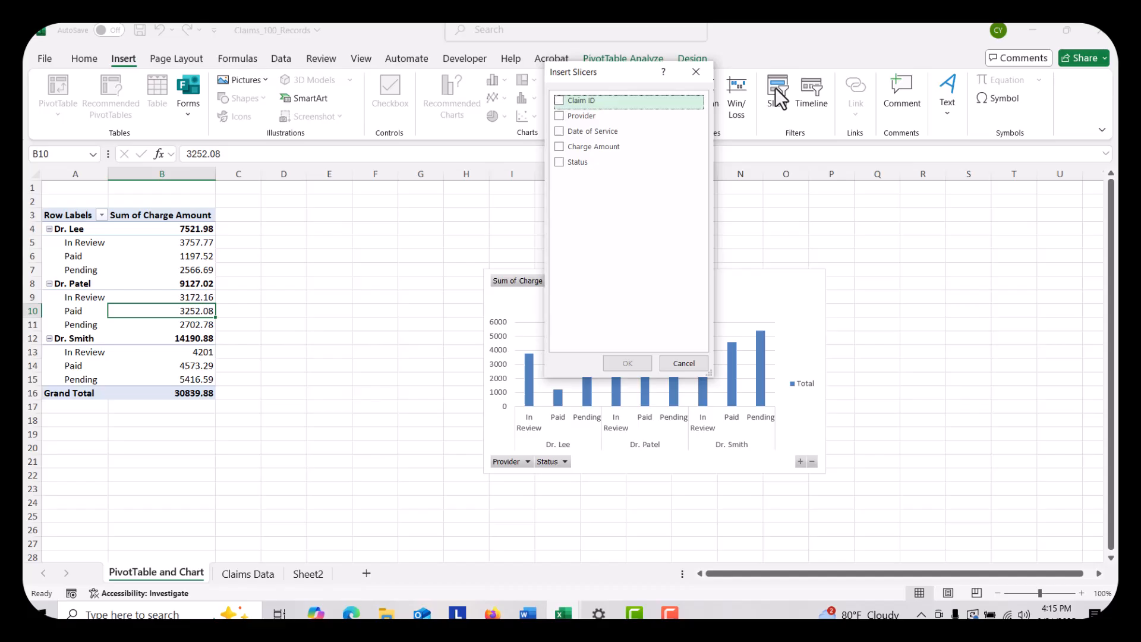
pyautogui.click(554, 117)
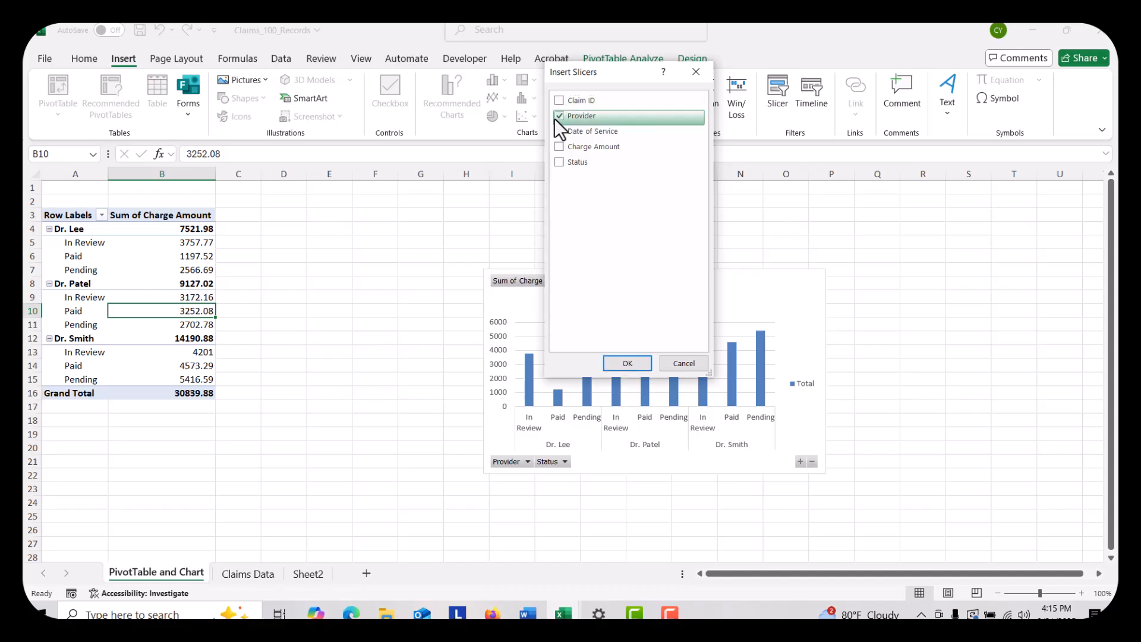
pyautogui.click(563, 164)
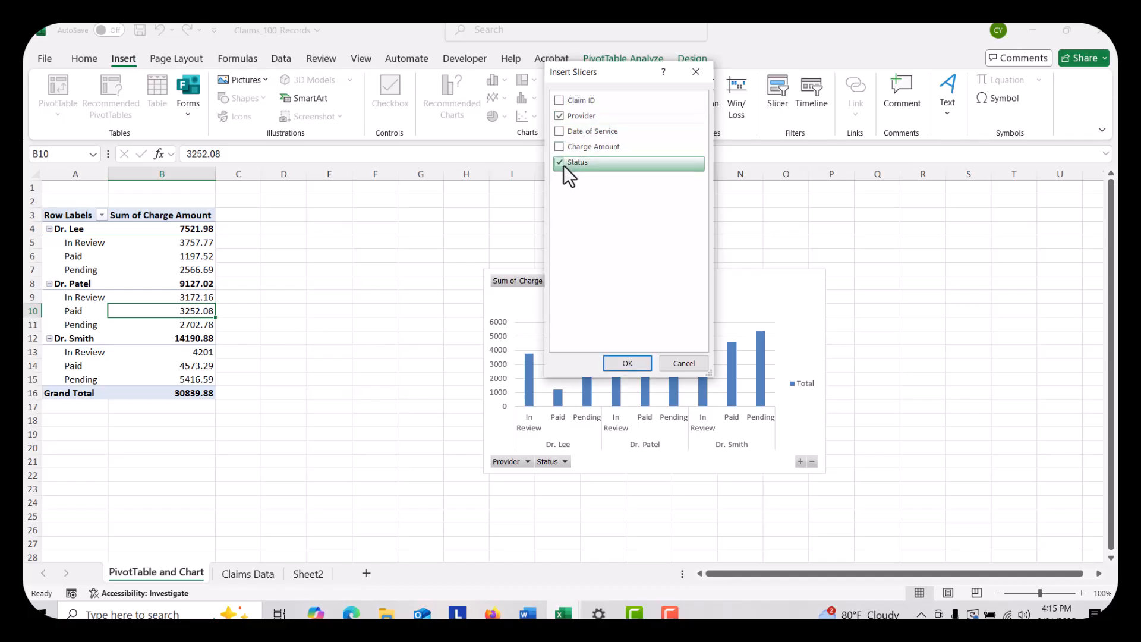
pyautogui.click(628, 364)
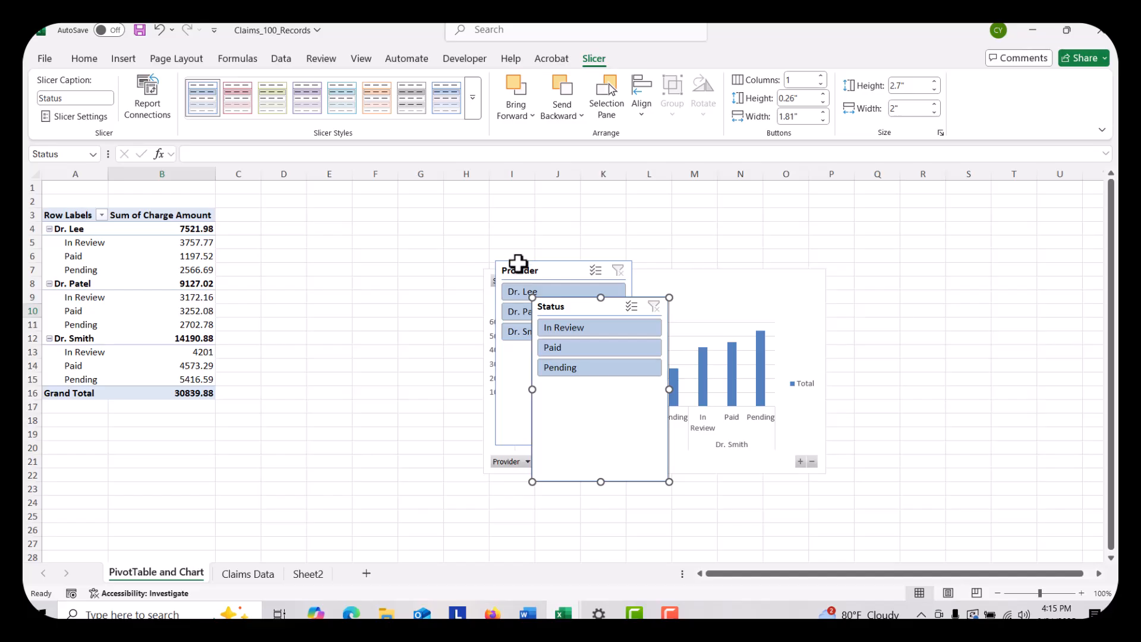
# Arrange the Provider slicer beside the PivotTable, the Status slicer next to it at column F, and the chart clear of both slicers
pyautogui.moveTo(518, 263); pyautogui.dragTo(288, 213)
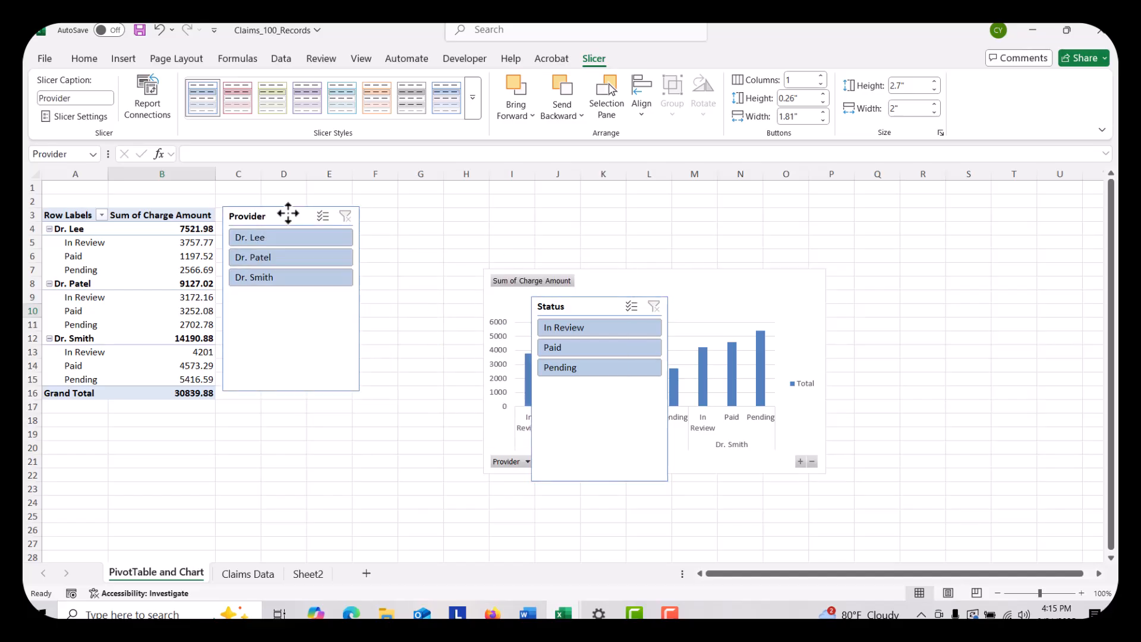
pyautogui.moveTo(576, 306); pyautogui.dragTo(447, 217)
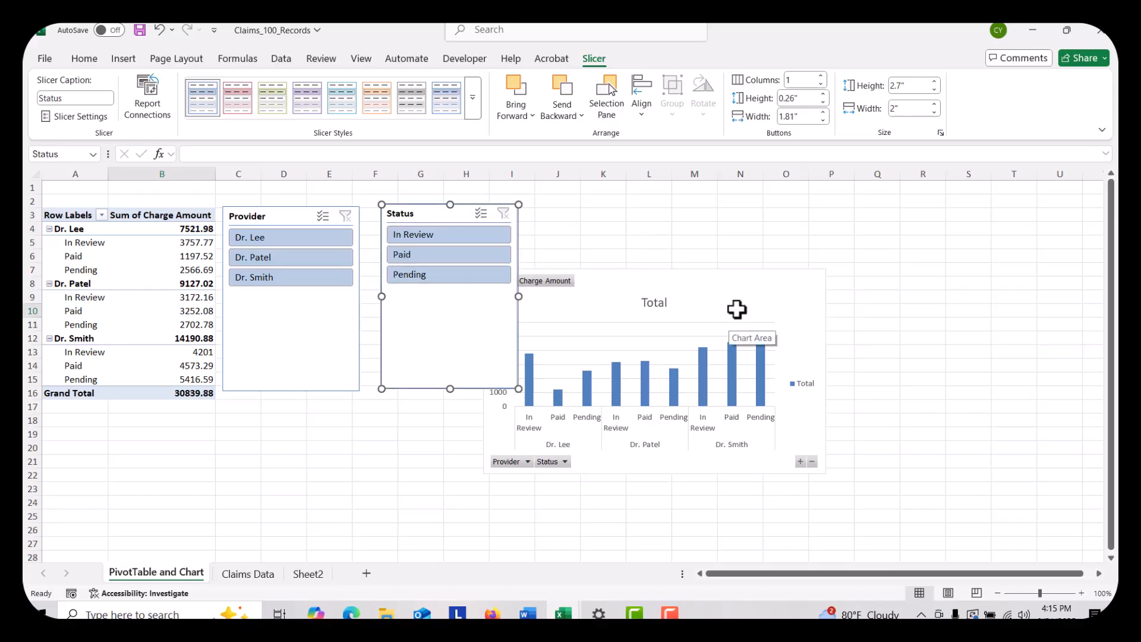
pyautogui.moveTo(737, 309); pyautogui.dragTo(990, 273)
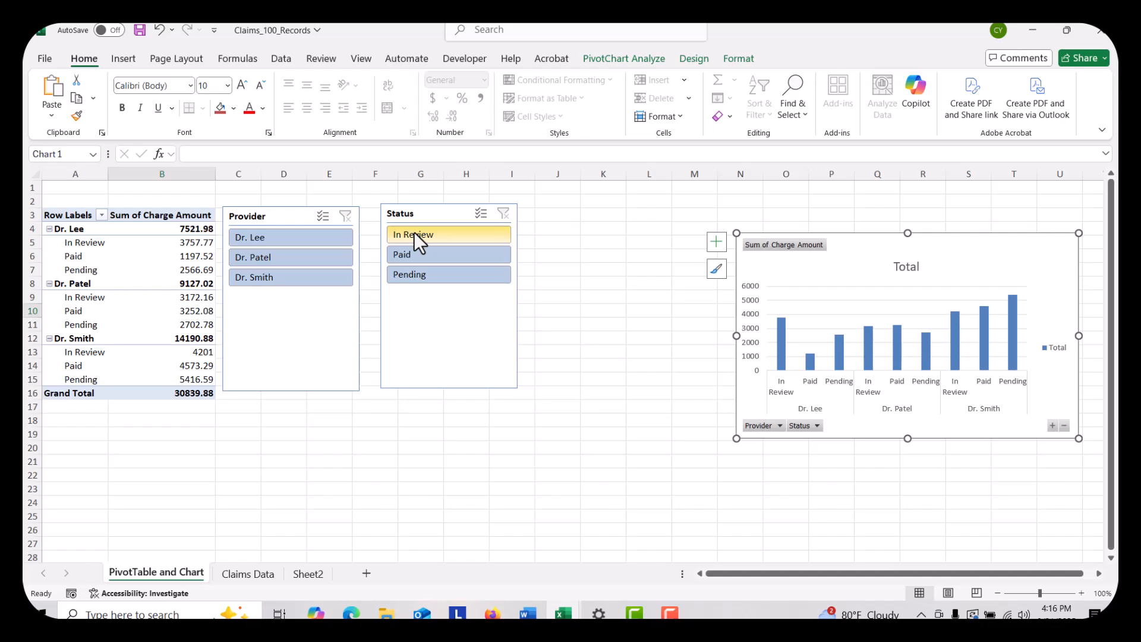
# Filter the PivotTable and chart by slicer to the first listed provider and Paid status, and clear both the Provider and Status filters
pyautogui.click(287, 240)
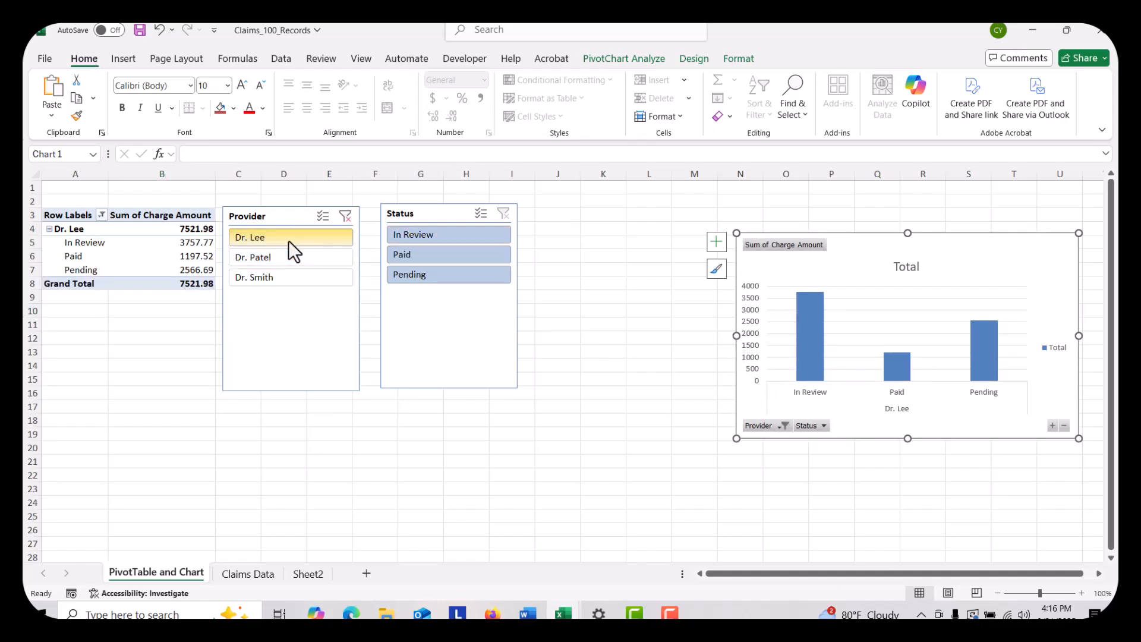
pyautogui.click(426, 255)
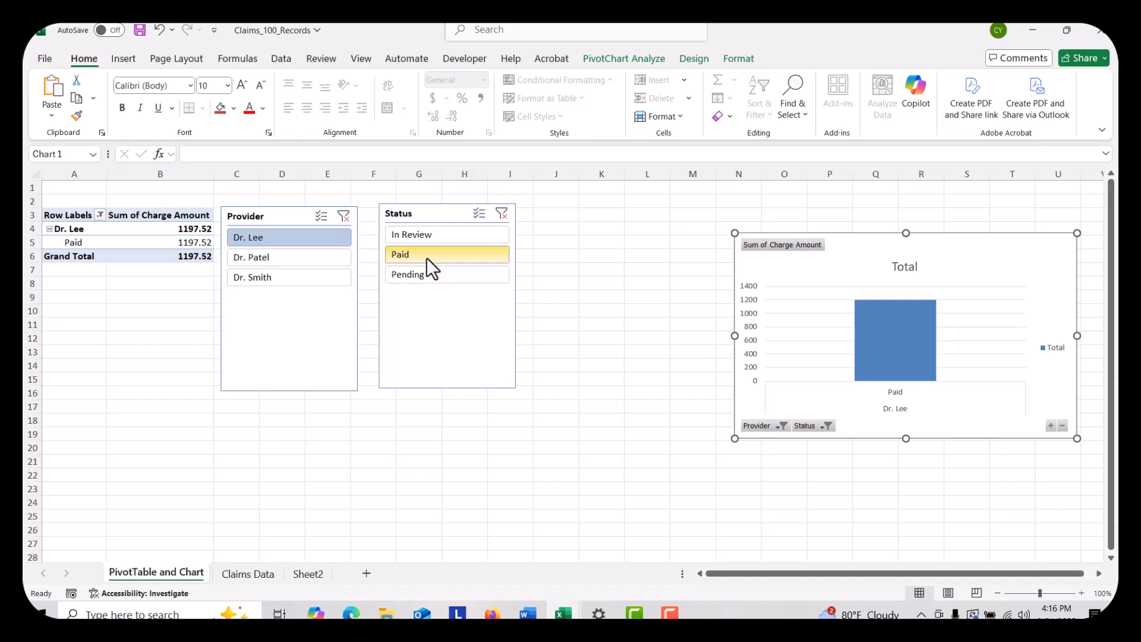
pyautogui.click(345, 216)
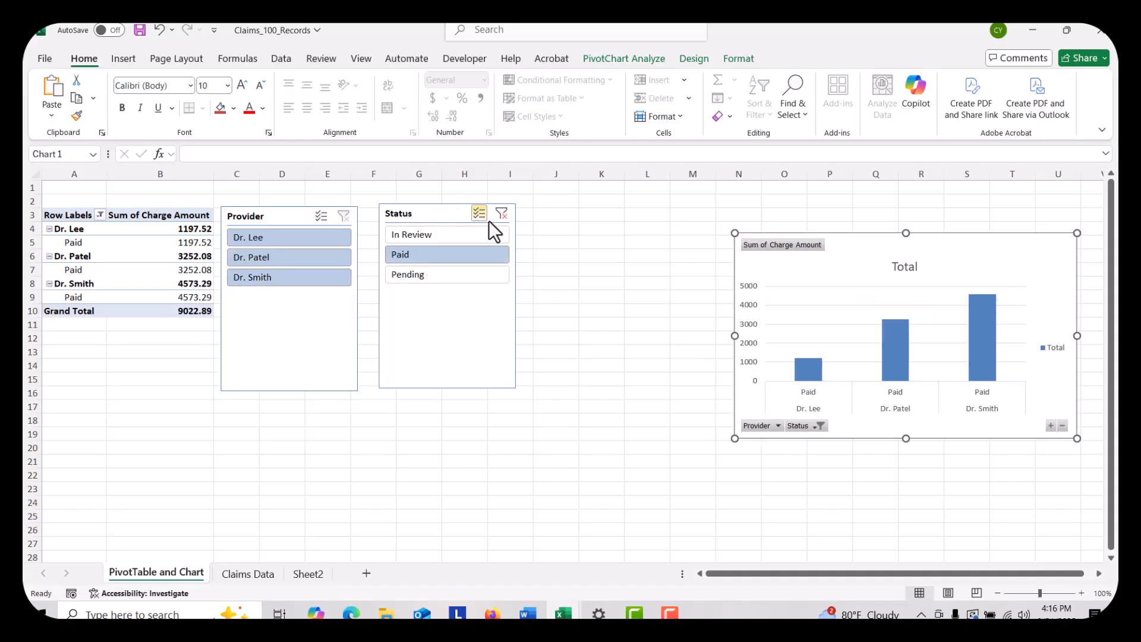
pyautogui.click(502, 213)
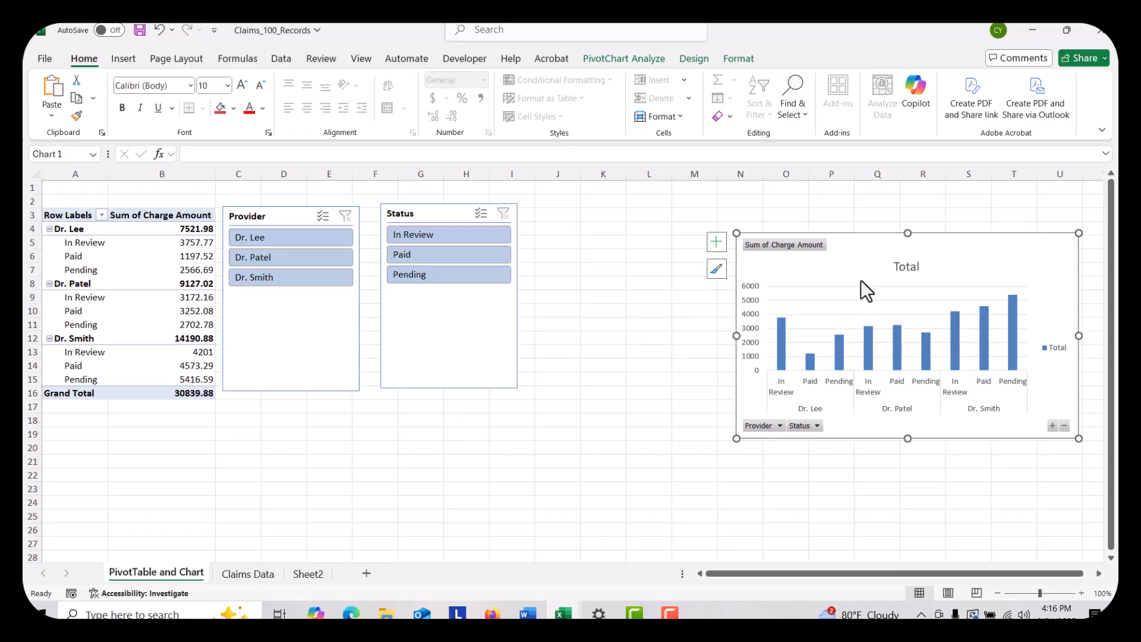
# Move the chart close beside the Status slicer and filter by slicer to the second listed provider and Pending status
pyautogui.moveTo(856, 255); pyautogui.dragTo(674, 227)
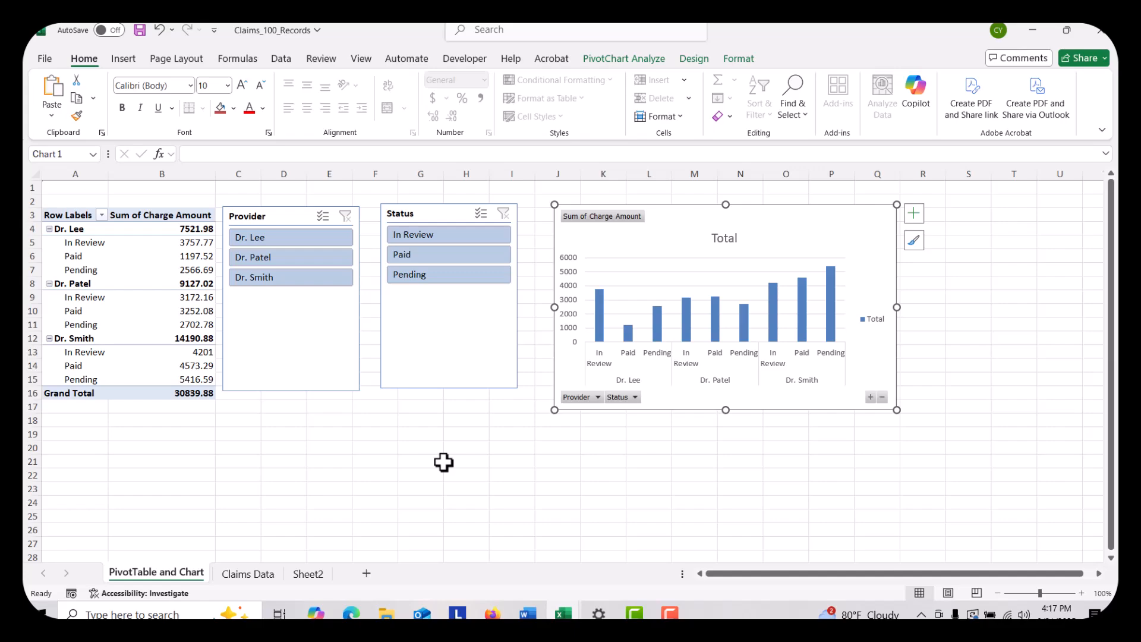
pyautogui.click(297, 259)
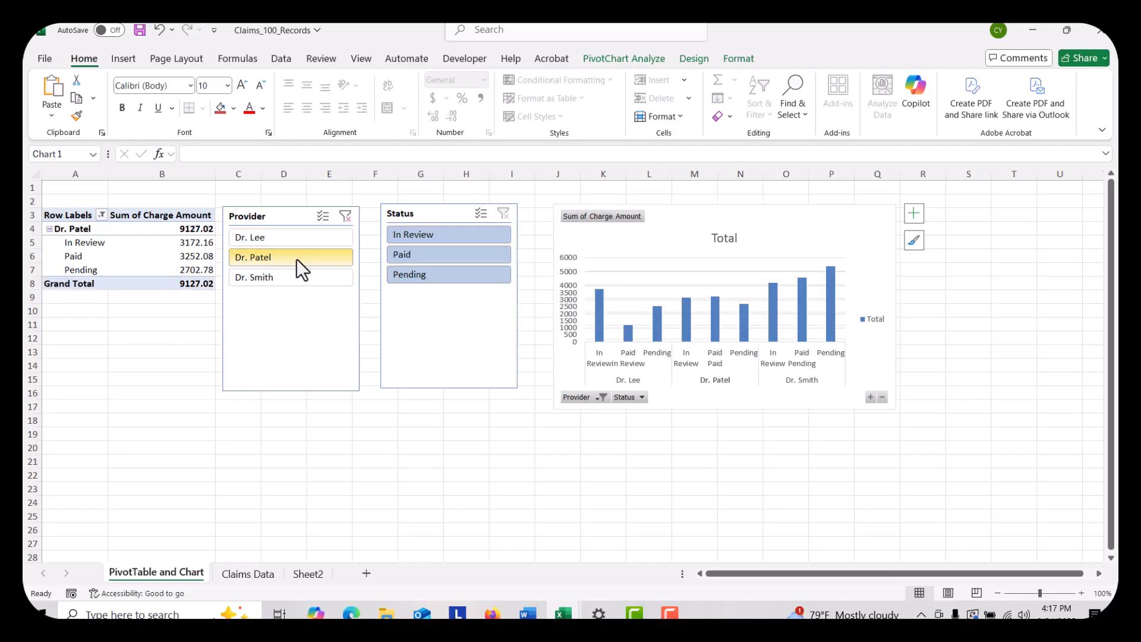
pyautogui.click(440, 274)
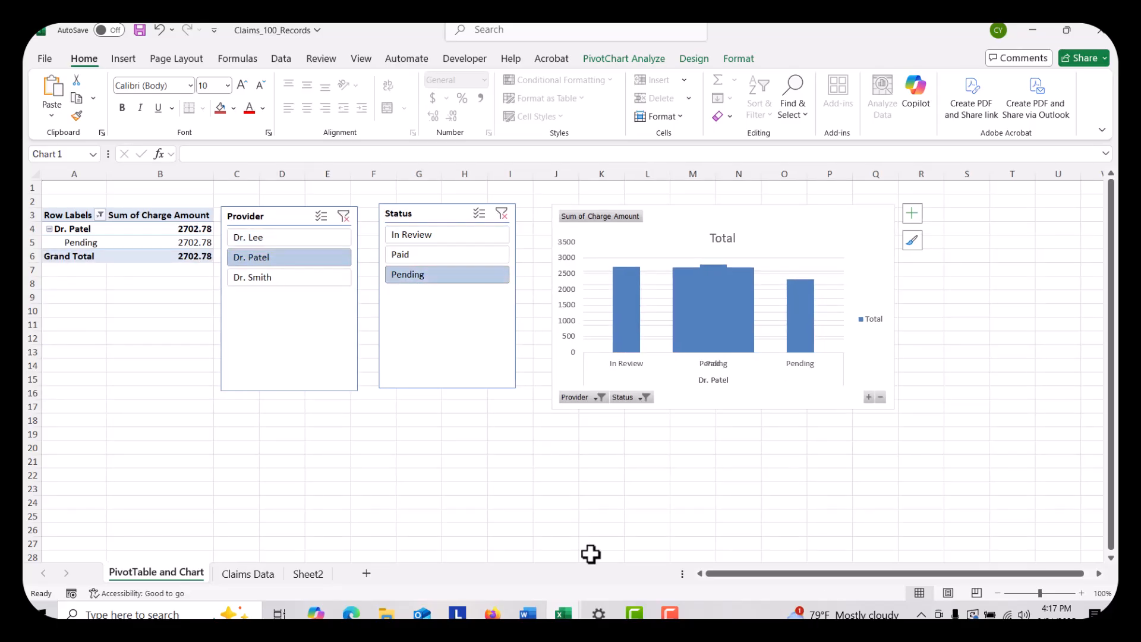